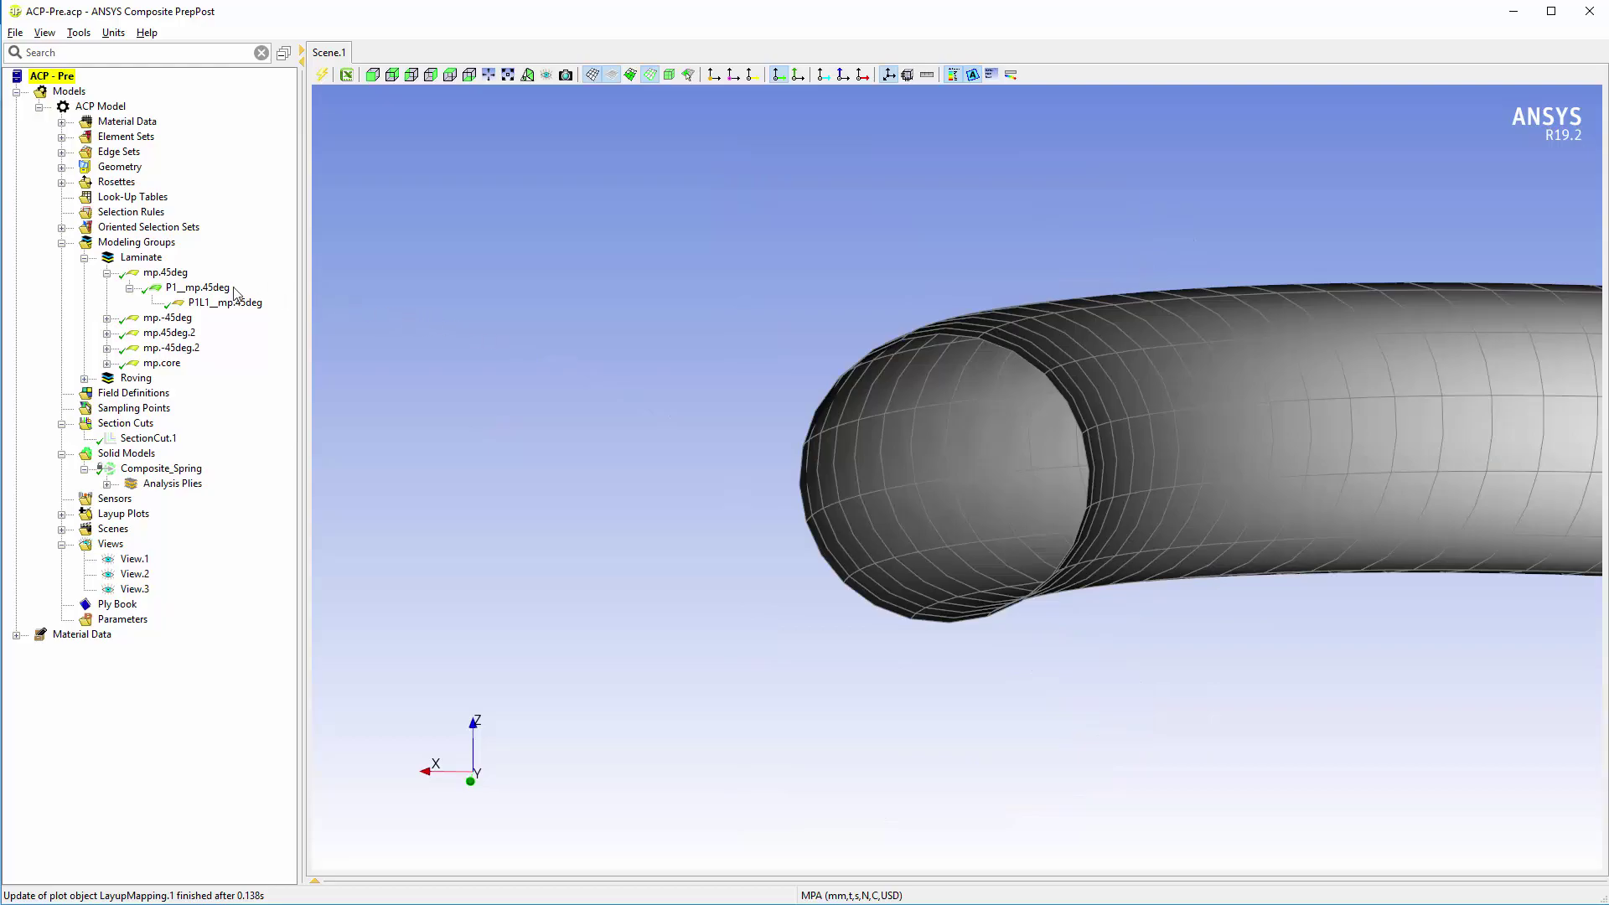
- Show the fibre directions of plies mp.45deg, mp.-45deg, mp.45deg.2, mp.-45deg.2 and mp.core
click(157, 273)
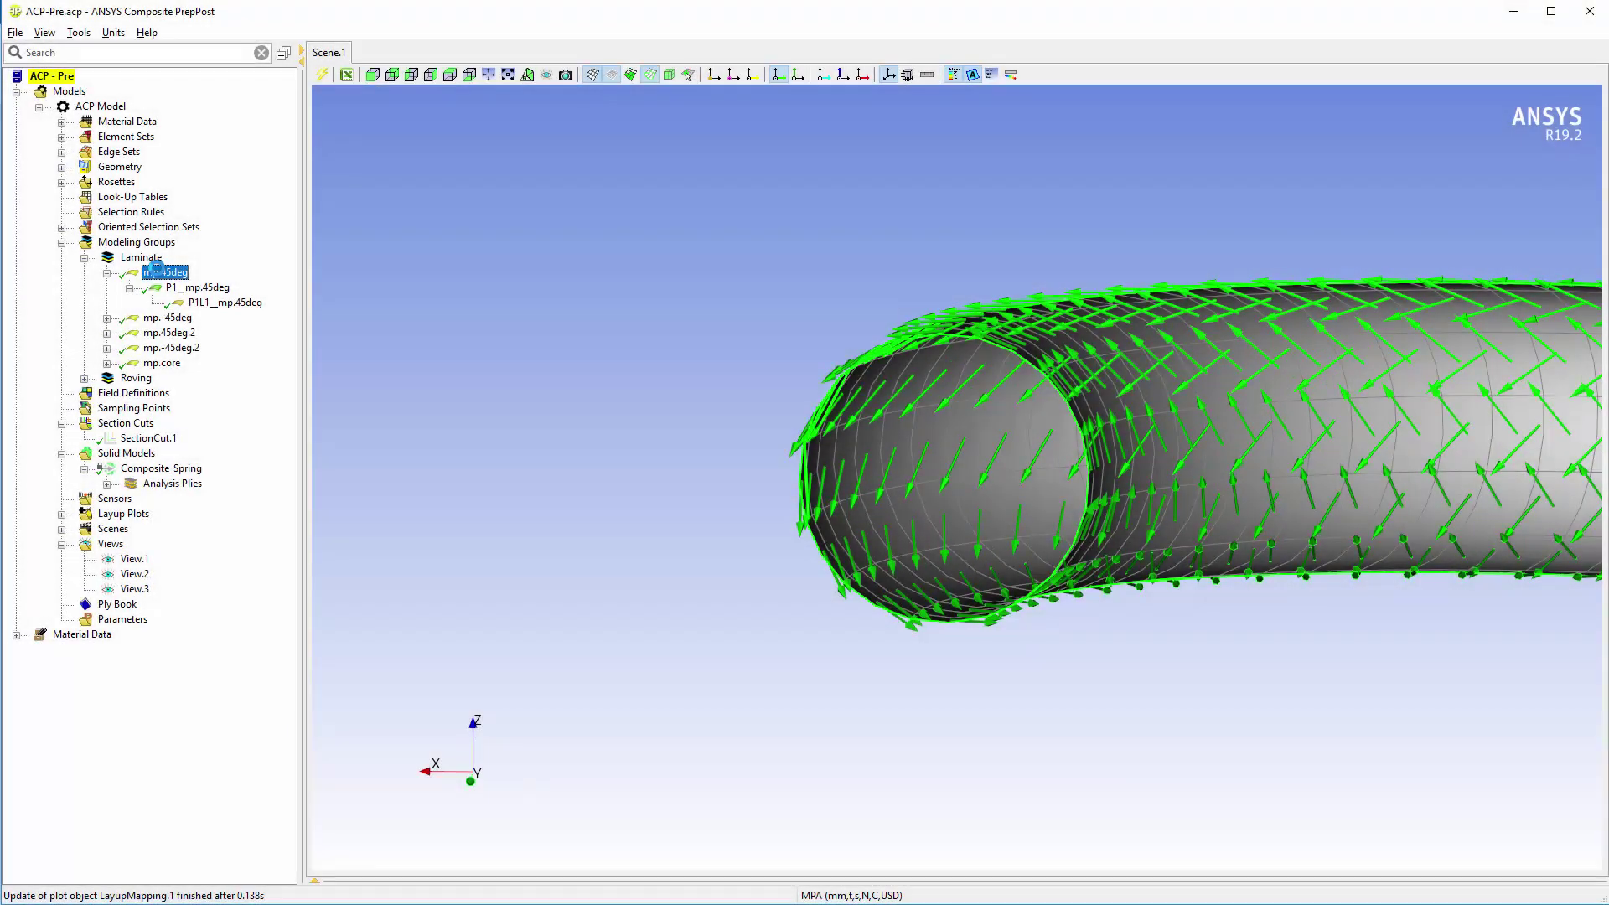
click(160, 319)
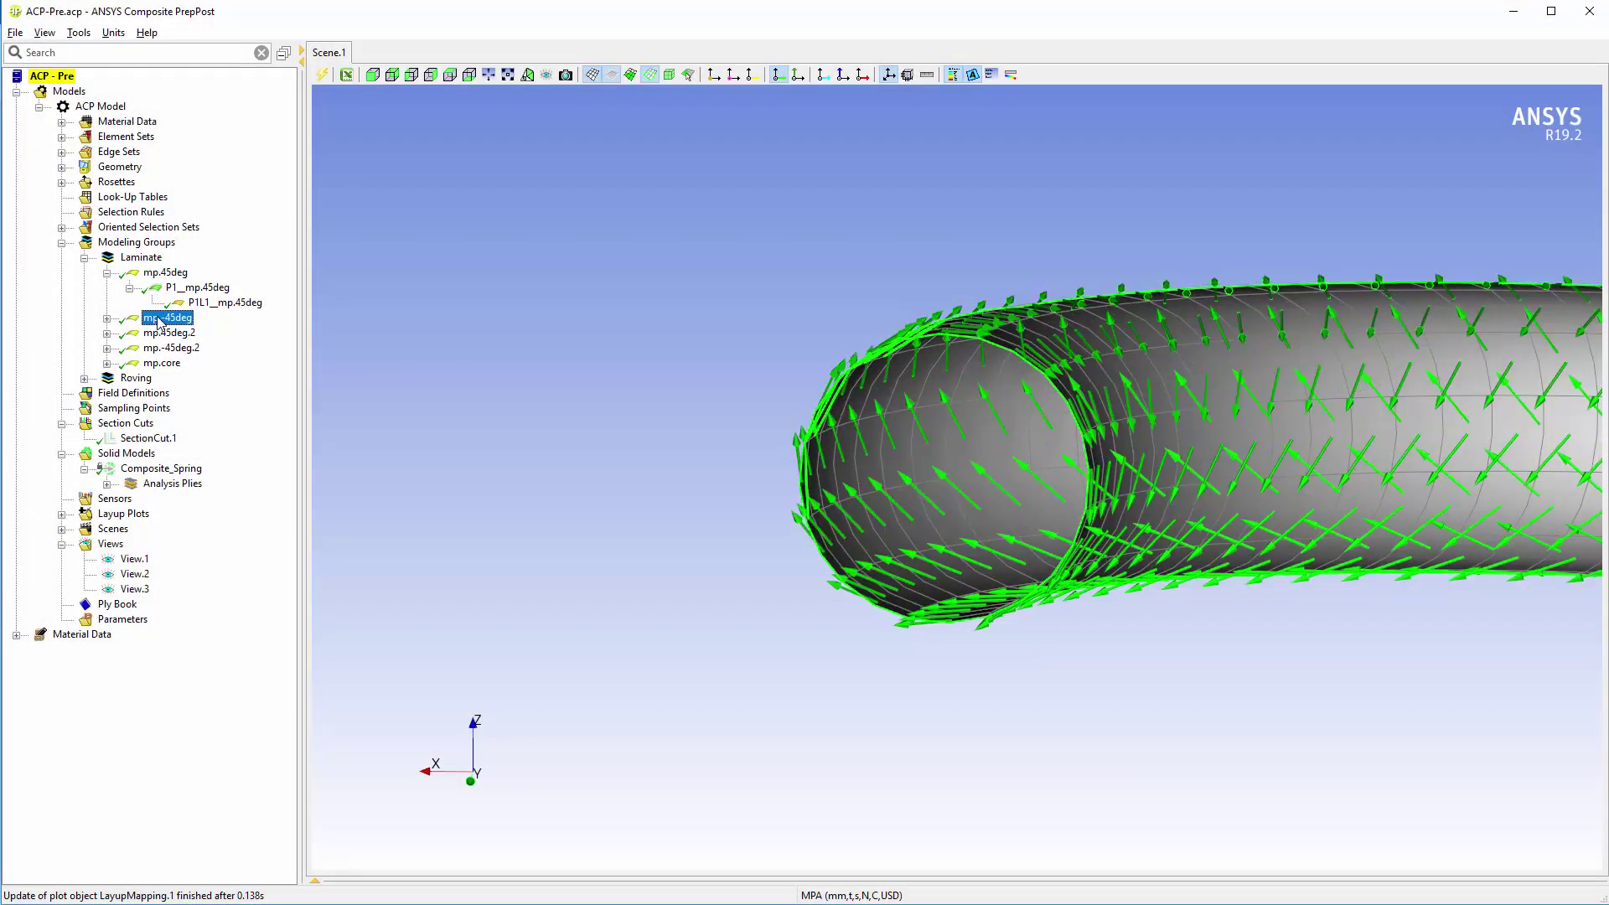
click(160, 335)
click(161, 348)
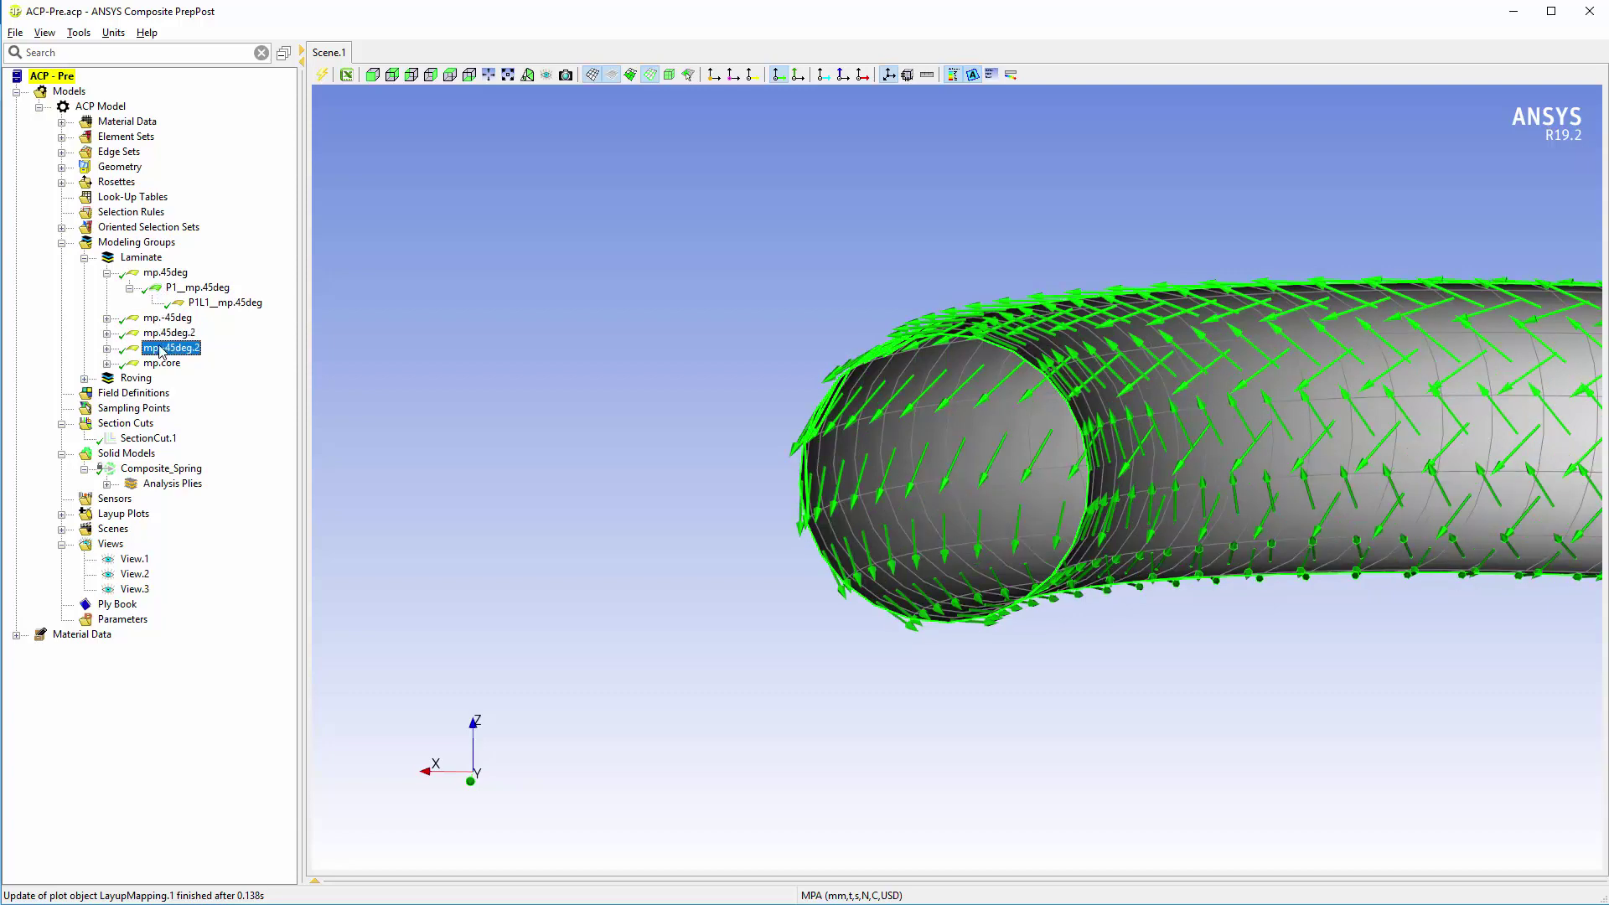
click(164, 367)
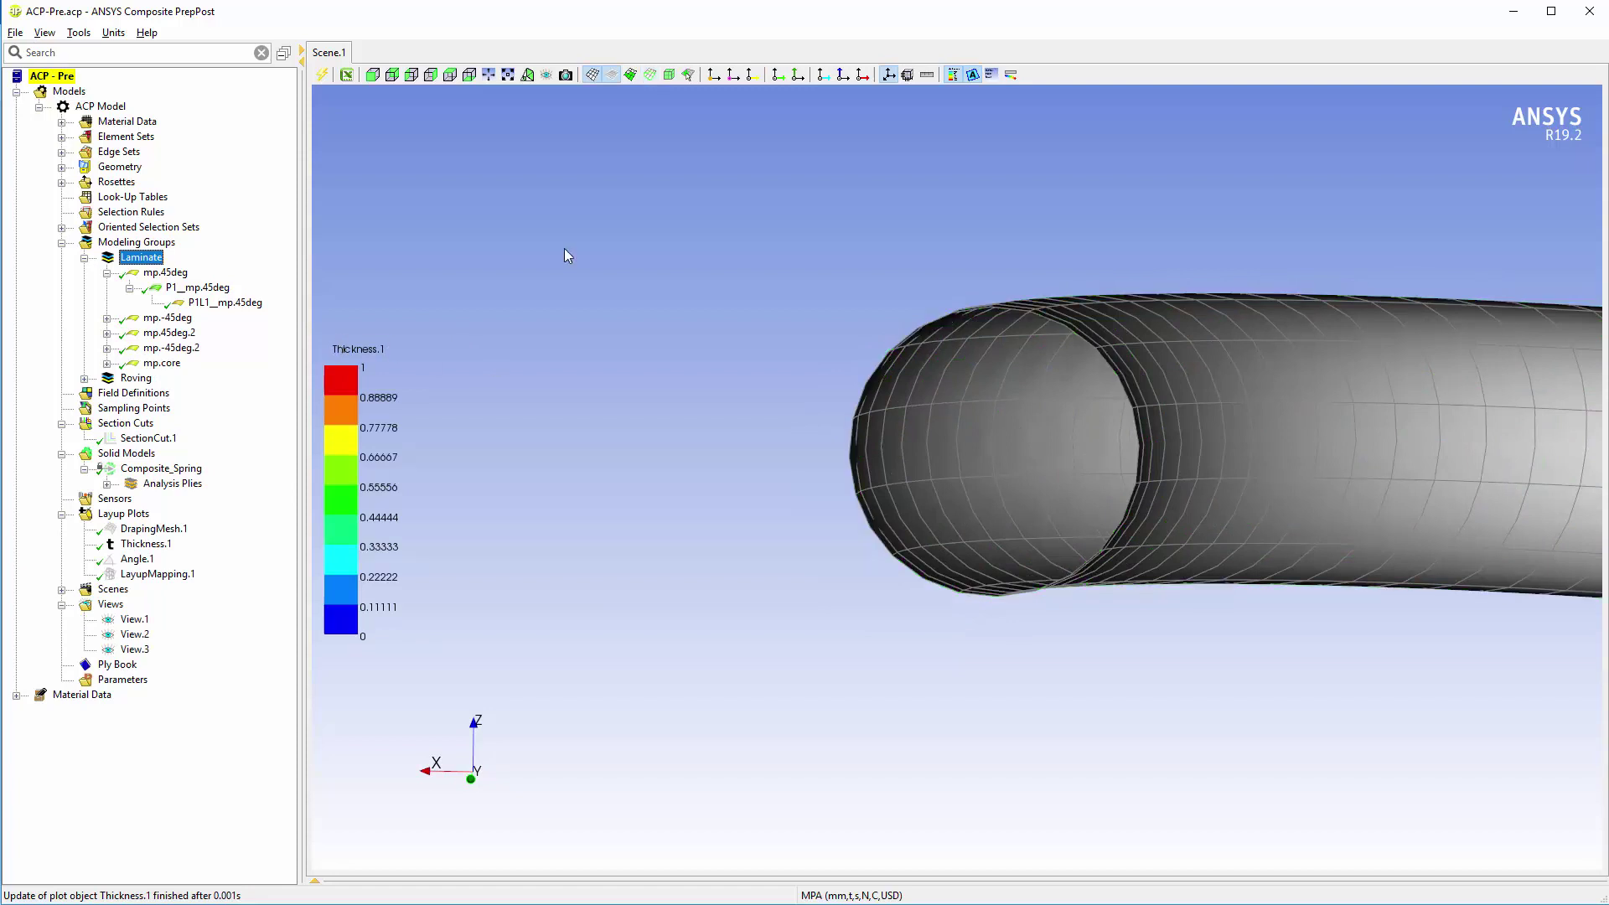
- Show each modeling ply's thickness (0.25 and 1.75), ending on the SectionCut.1 thickness
click(160, 274)
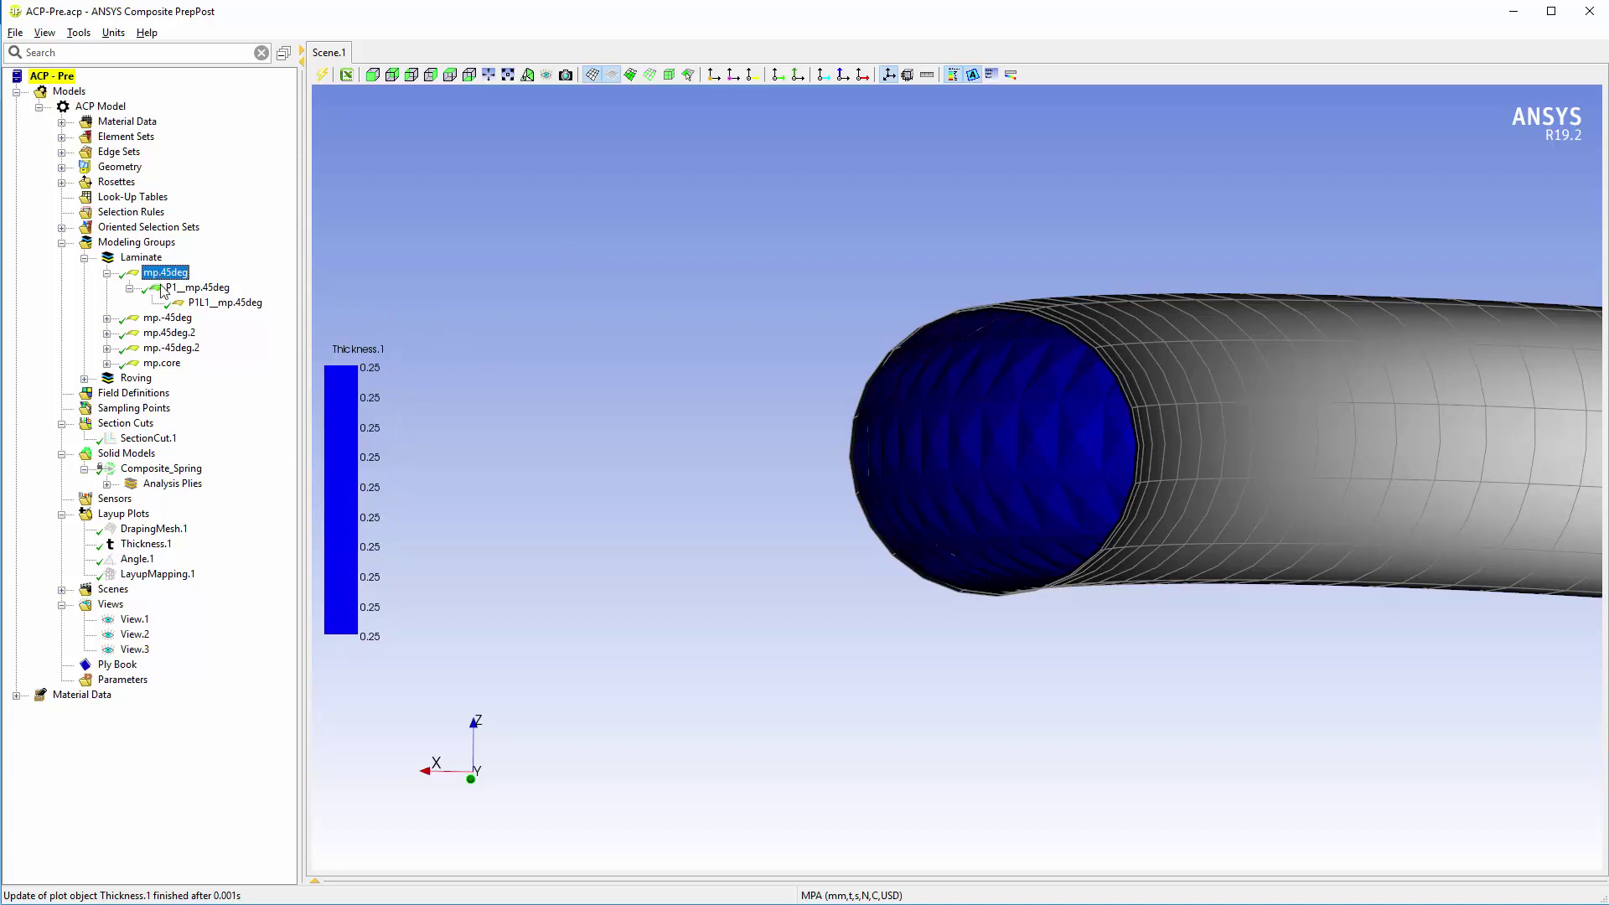
click(160, 319)
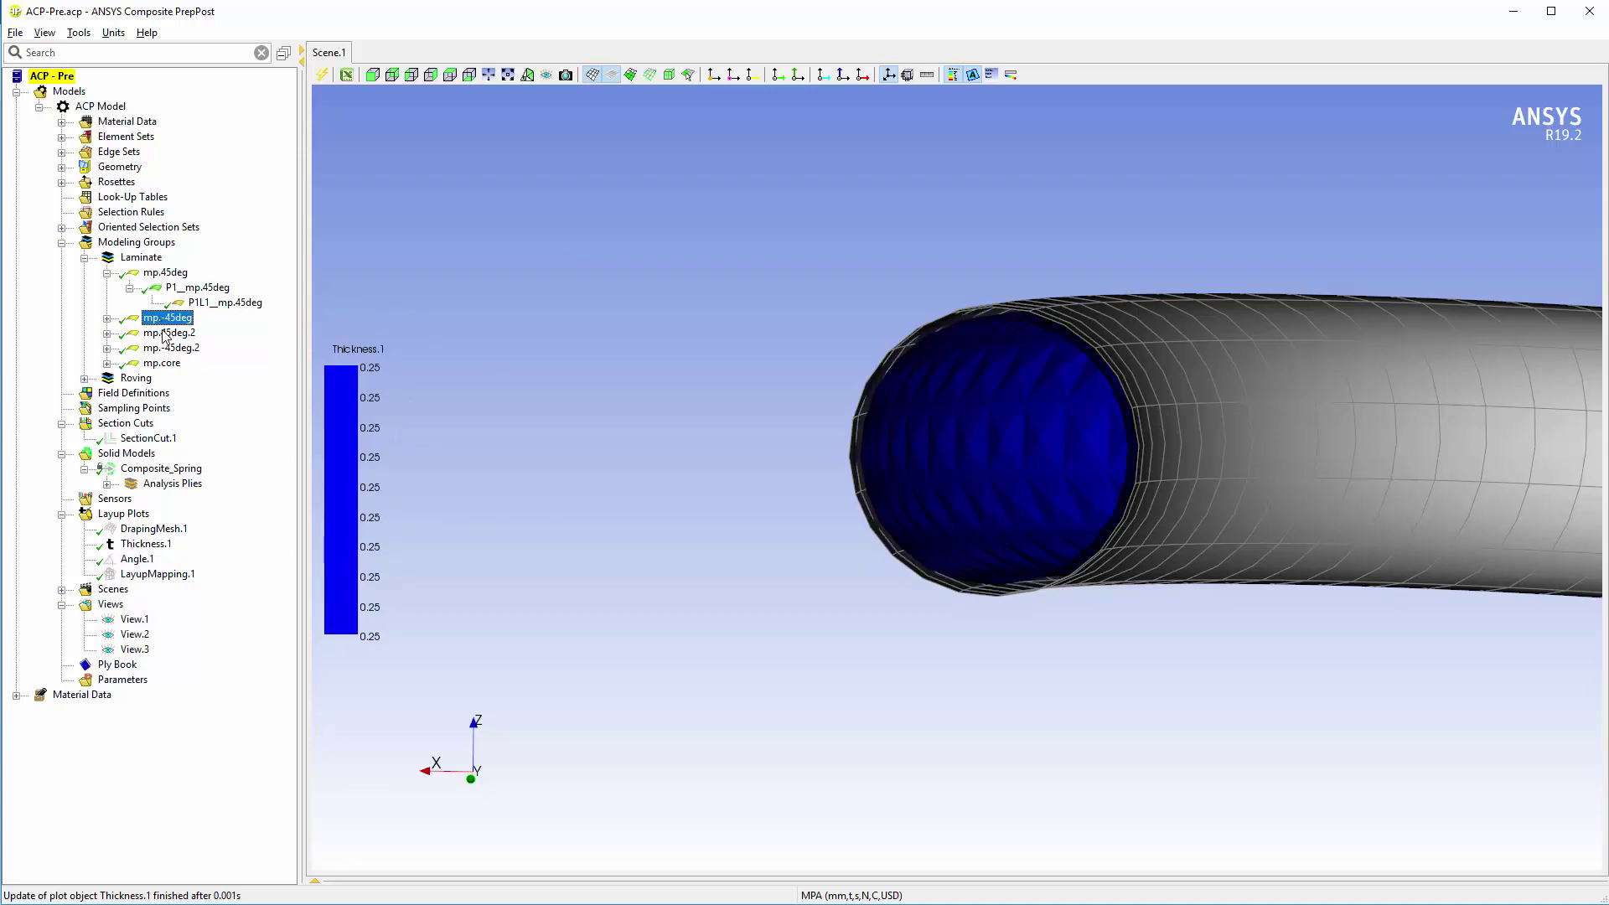
click(166, 334)
click(169, 350)
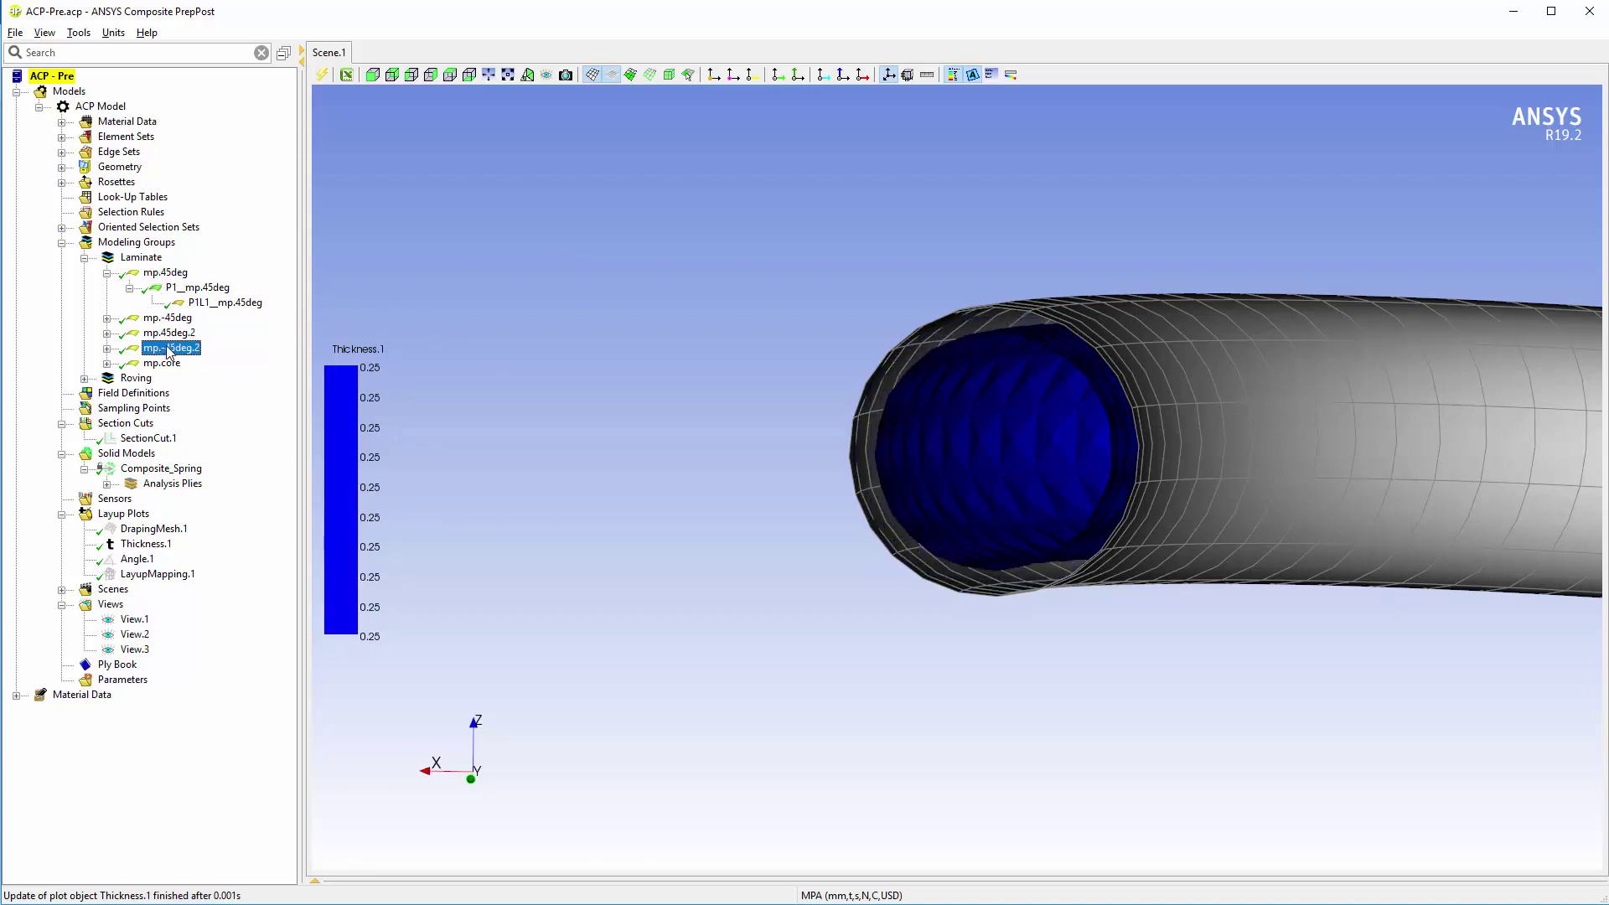
click(168, 364)
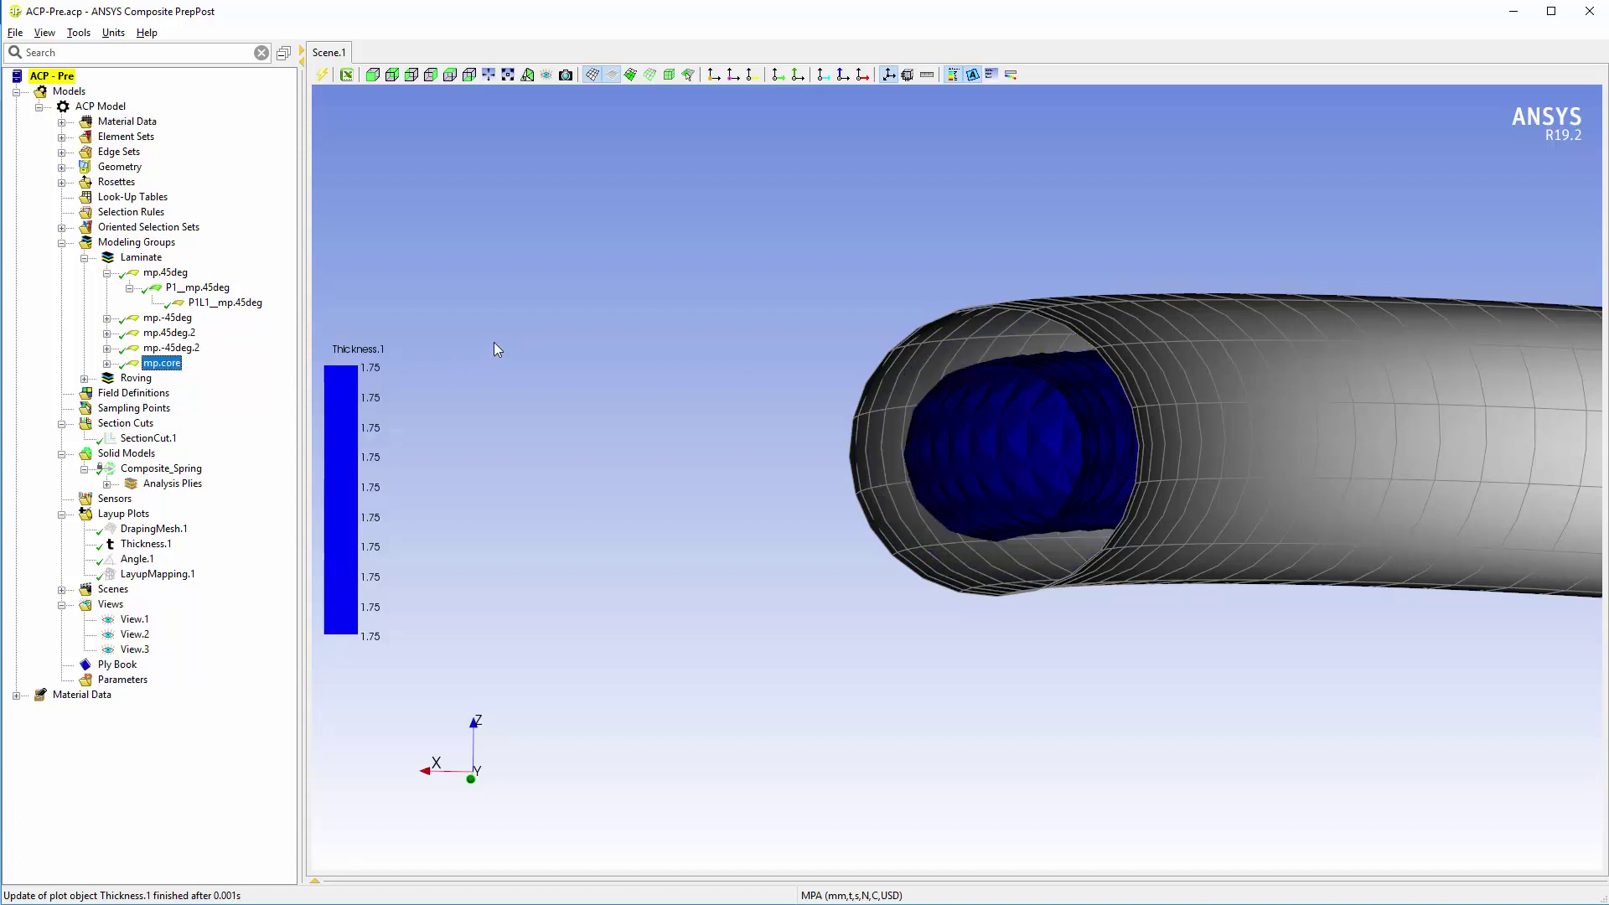
key(Down)
key(Down)
key(Down)
key(Down)
key(Down)
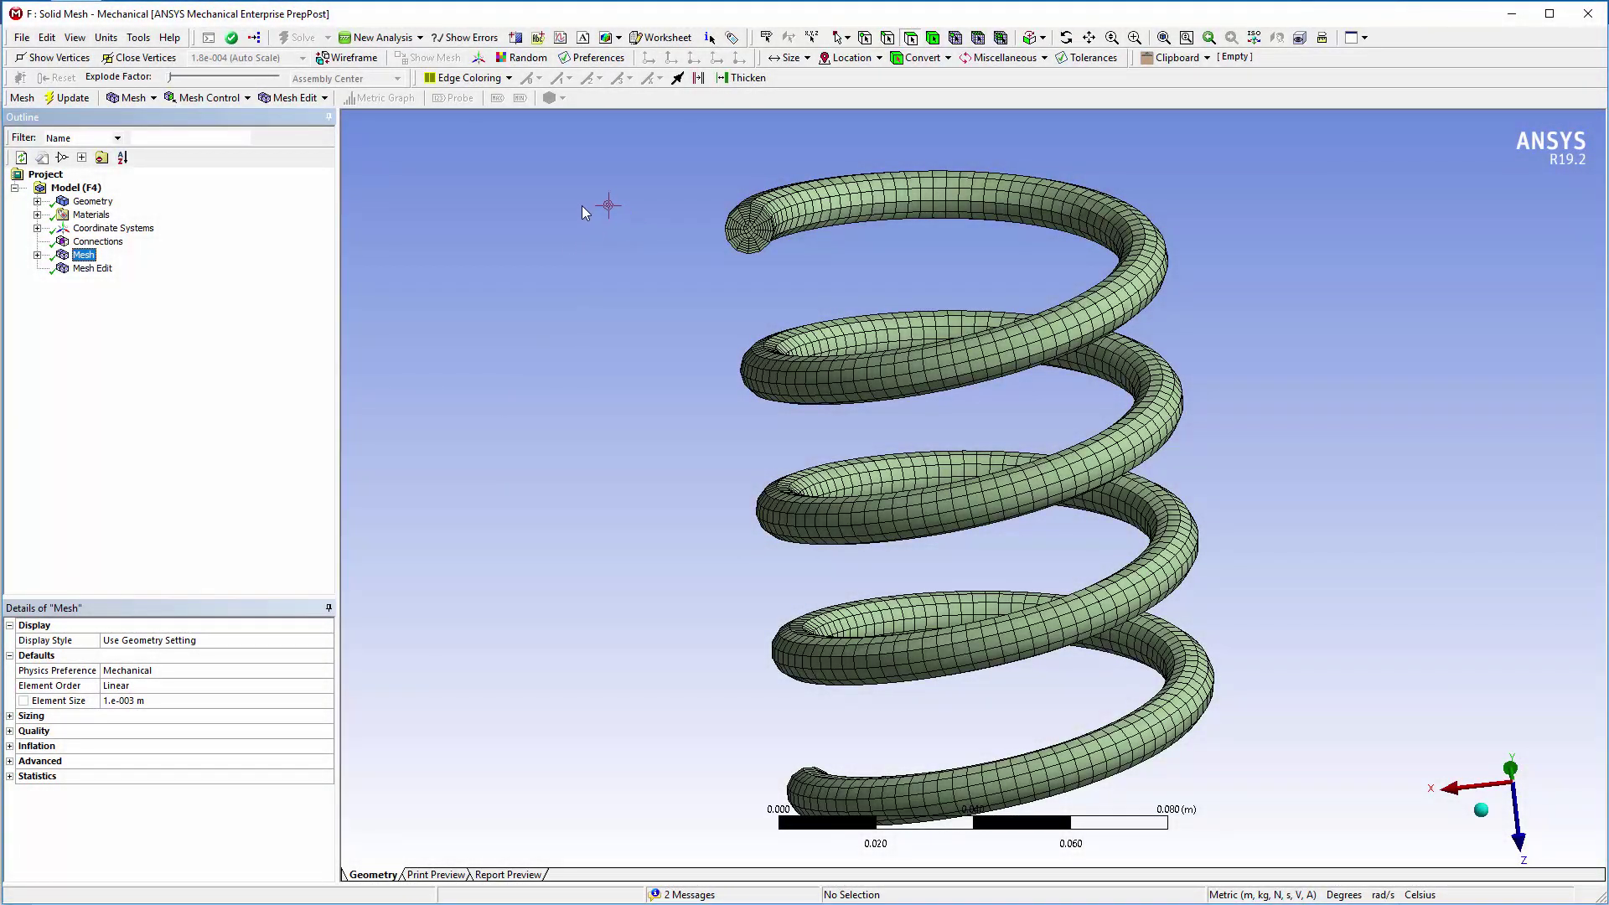
- Zoom into the spring's solid mesh, then link the F4 Model into ACP (Pre) C5 Setup
right_drag(638, 168, 843, 290)
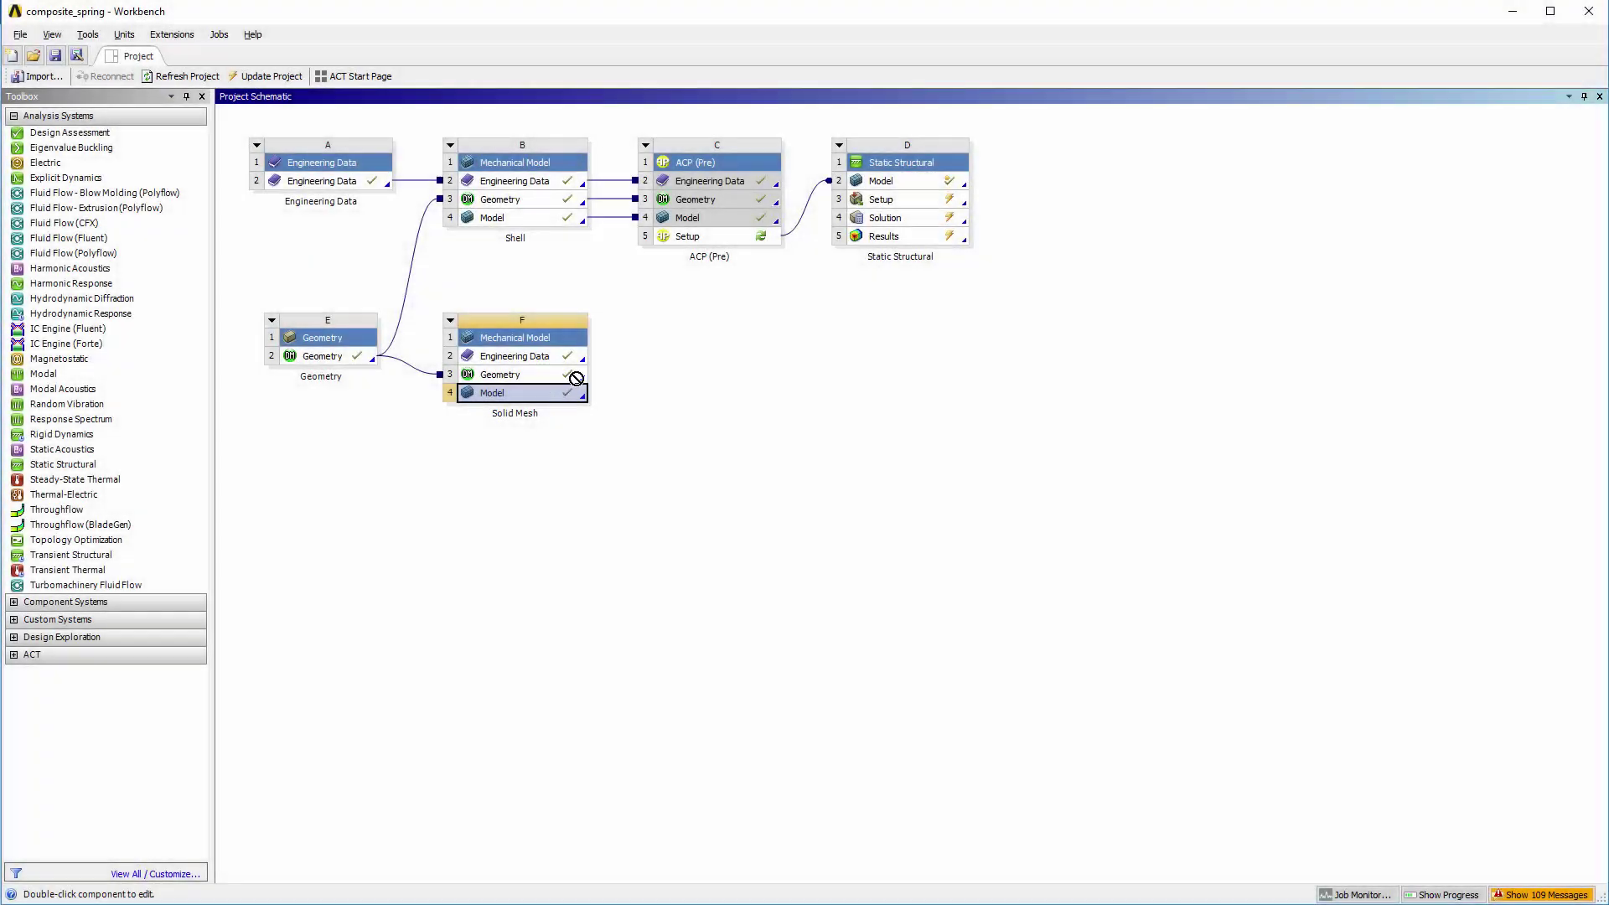
drag(577, 379, 735, 237)
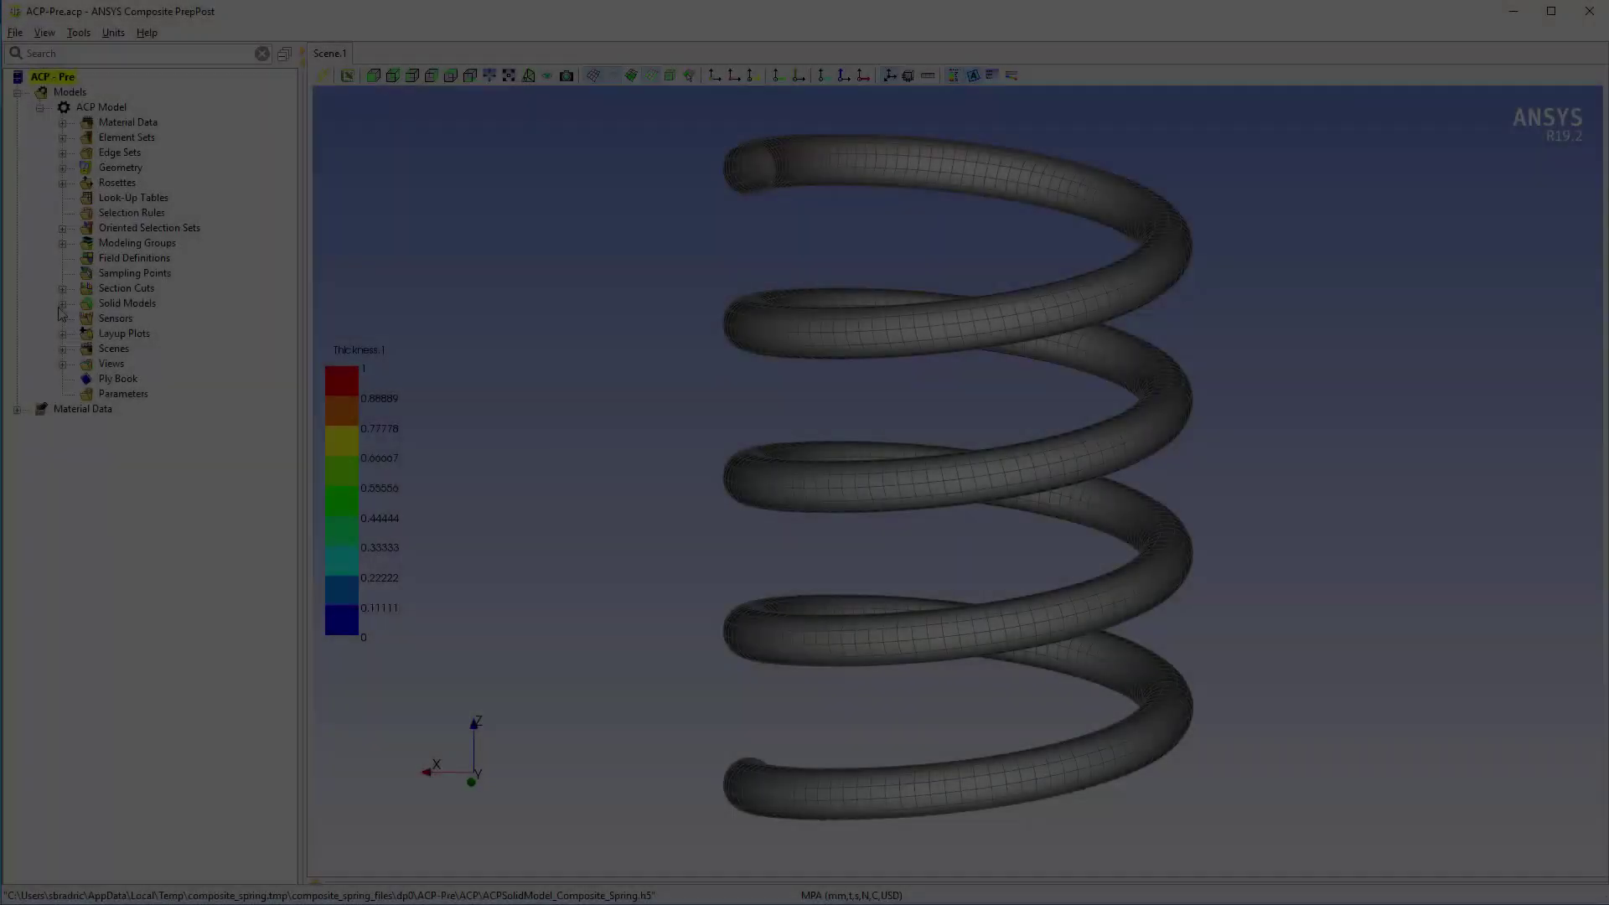
- Show ImportedSolidModel and update it from Properties to create its analysis plies
click(62, 303)
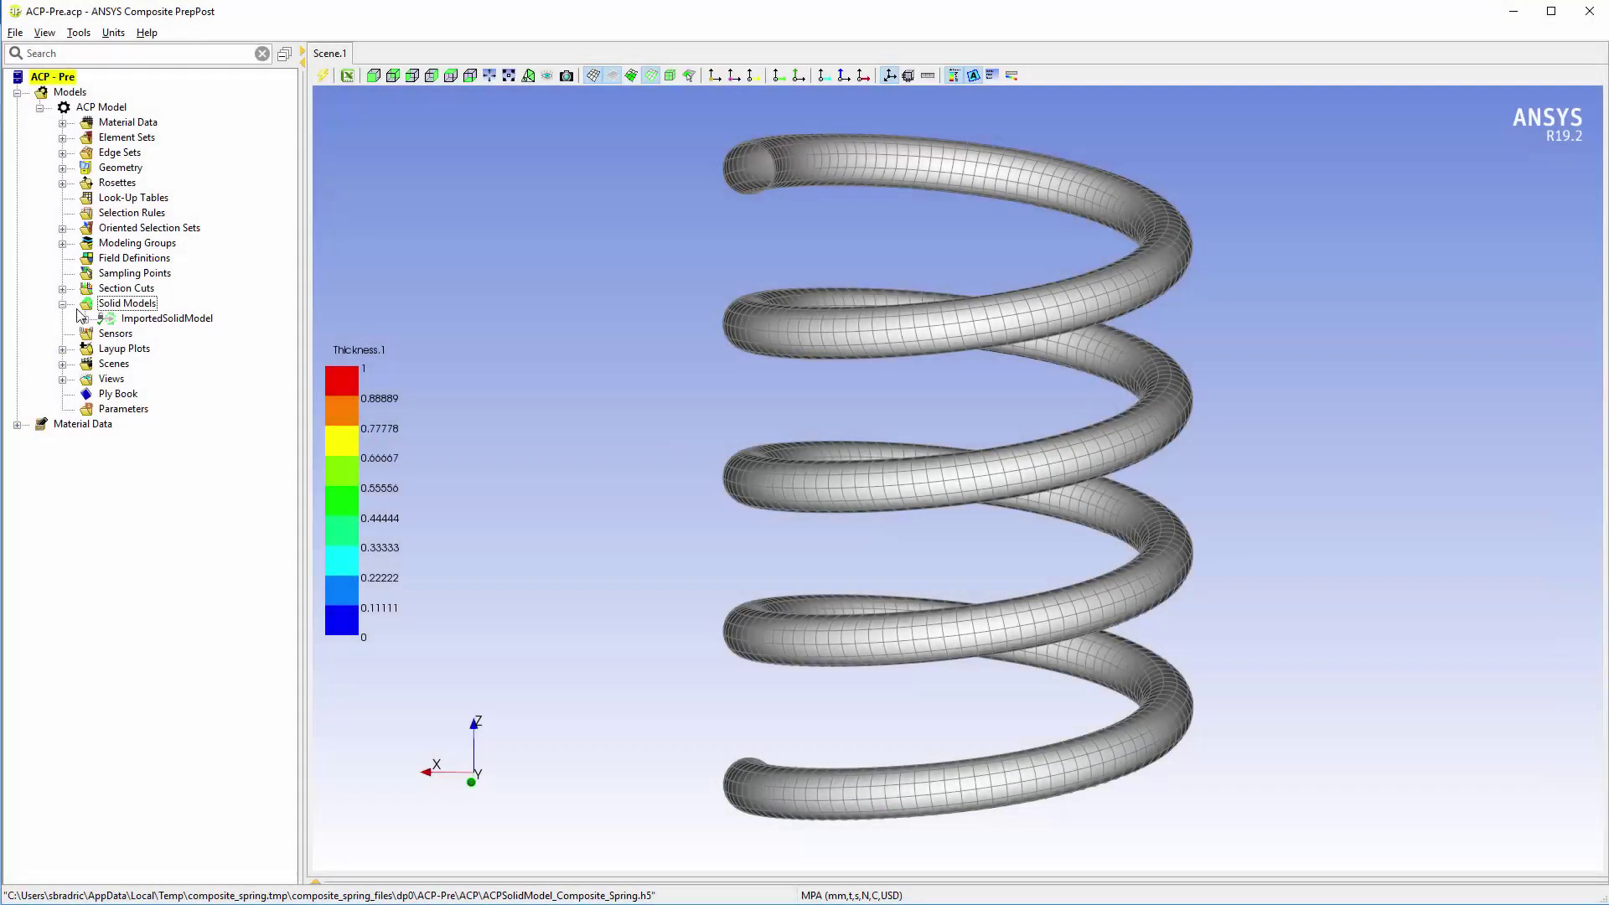
click(206, 322)
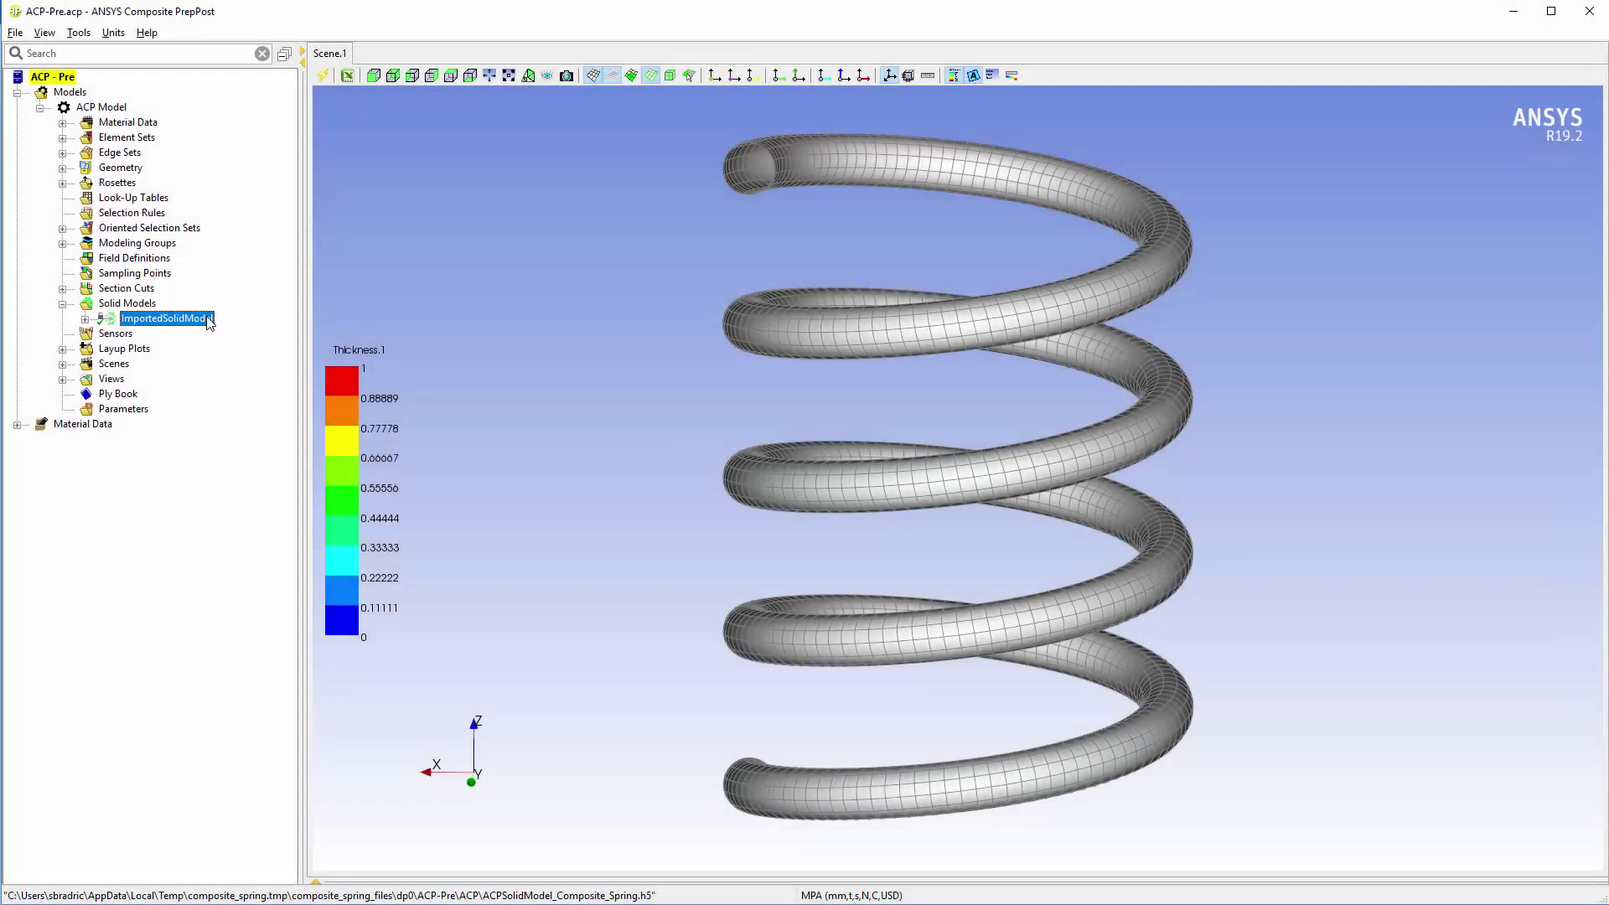
right_click(209, 324)
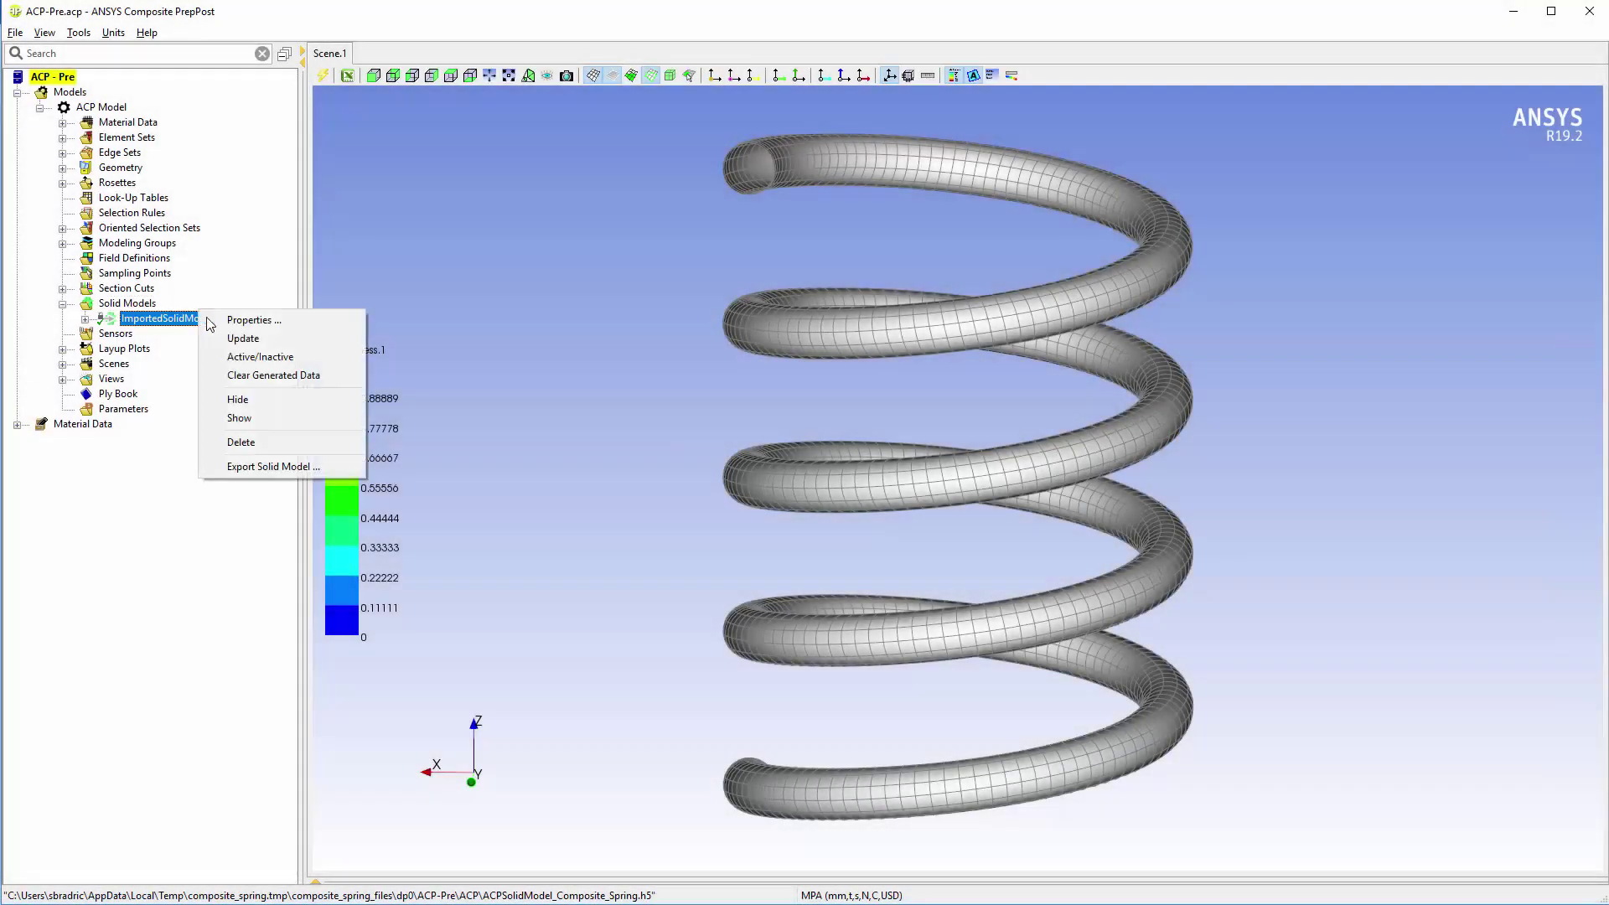
click(240, 417)
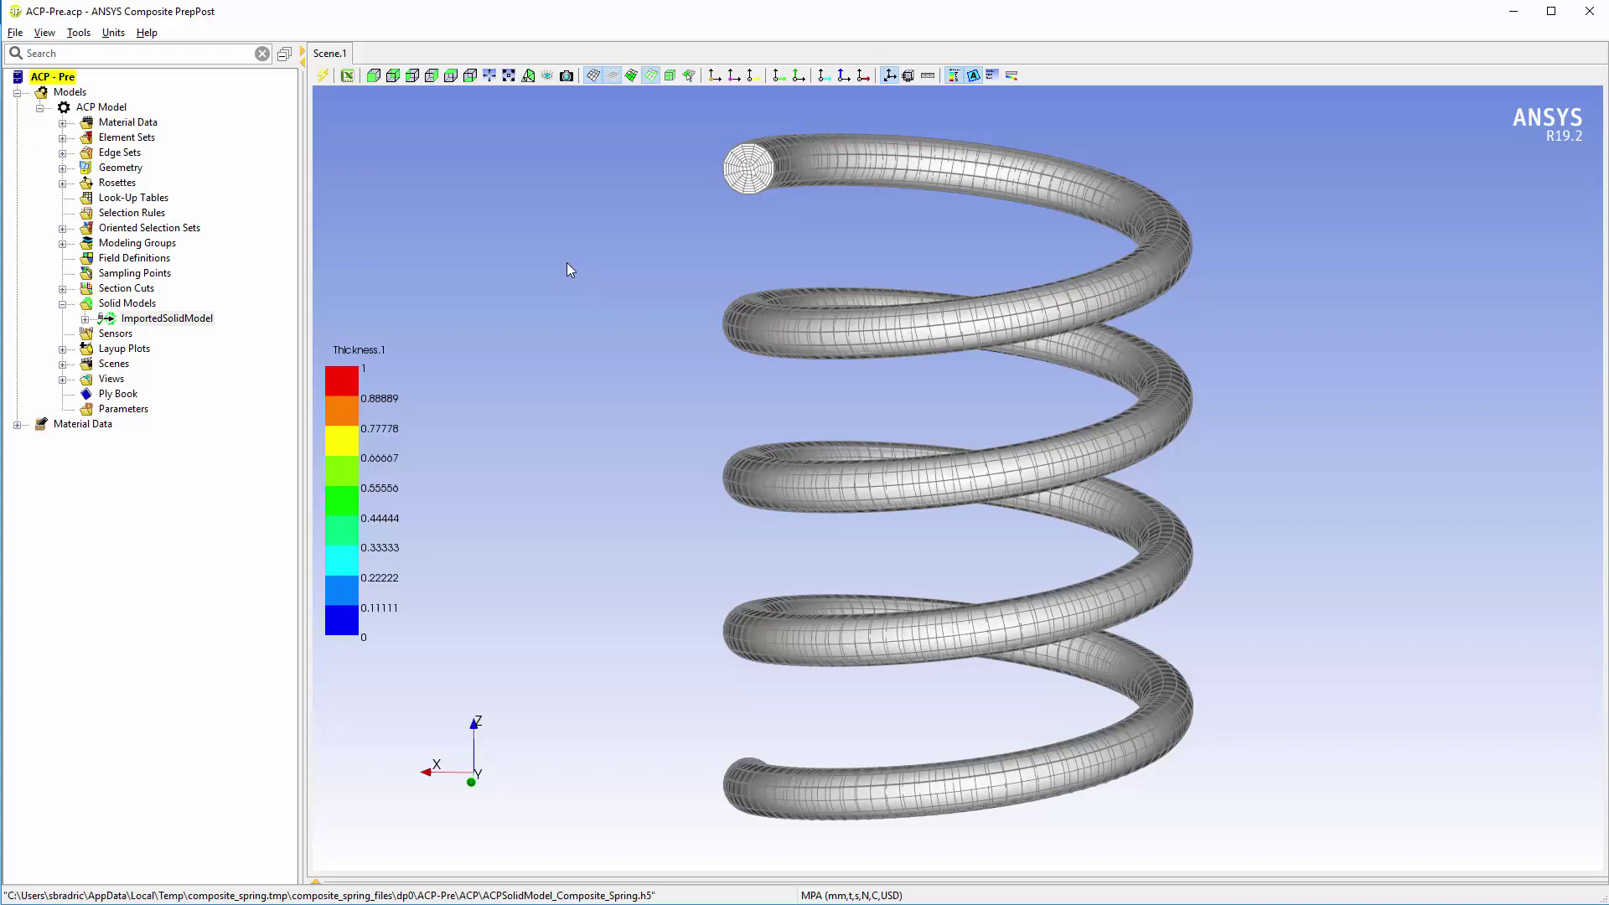
right_click(201, 319)
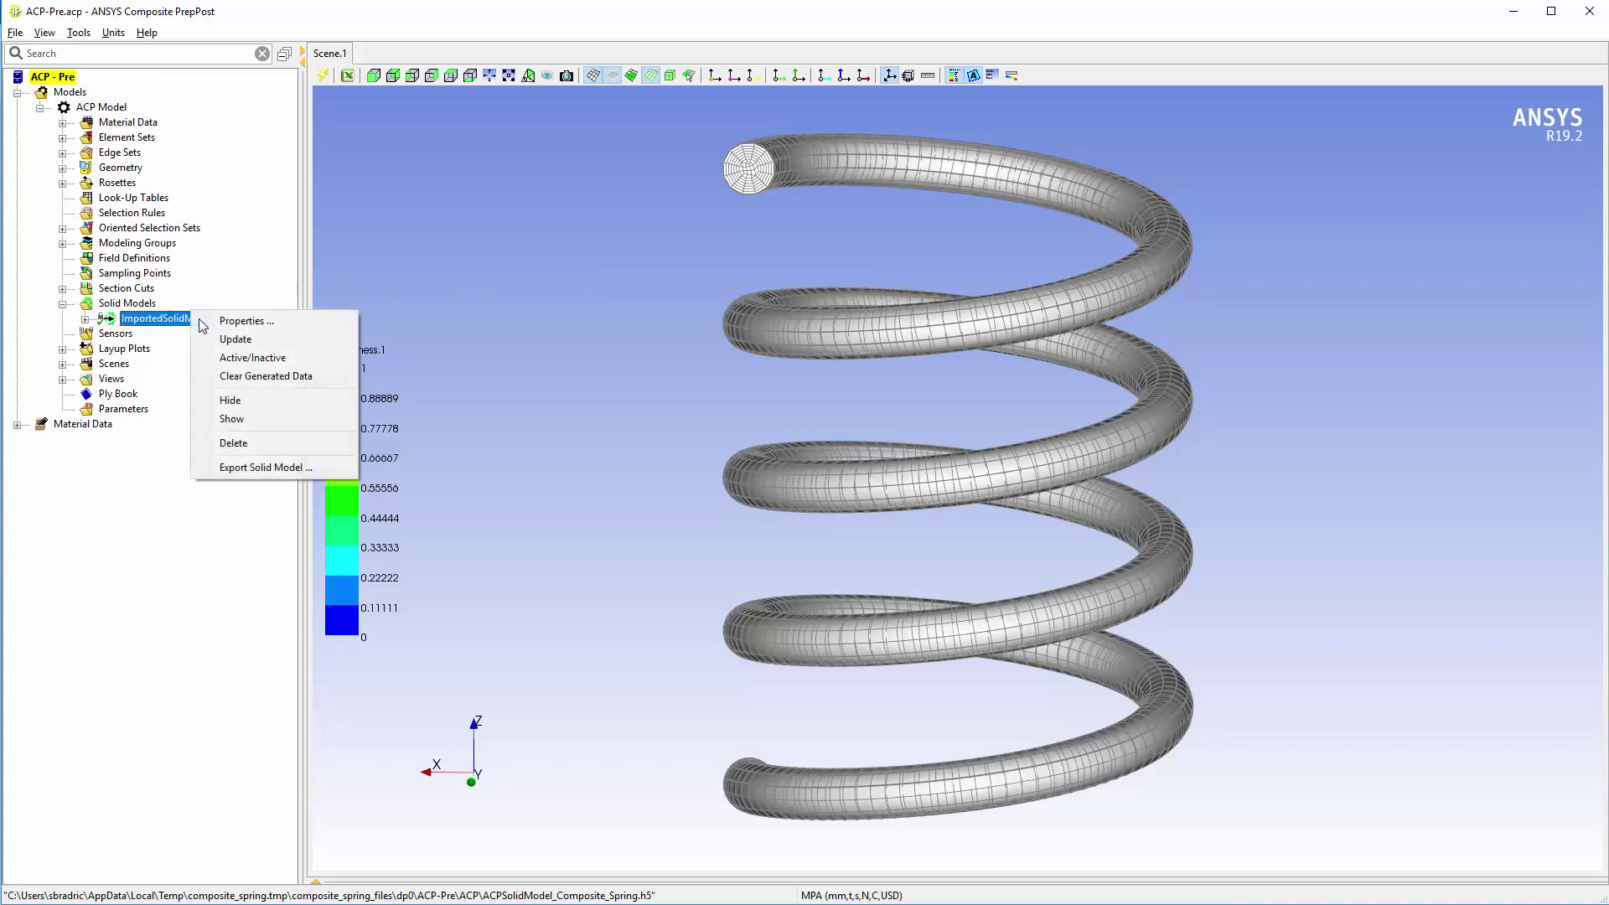
click(234, 322)
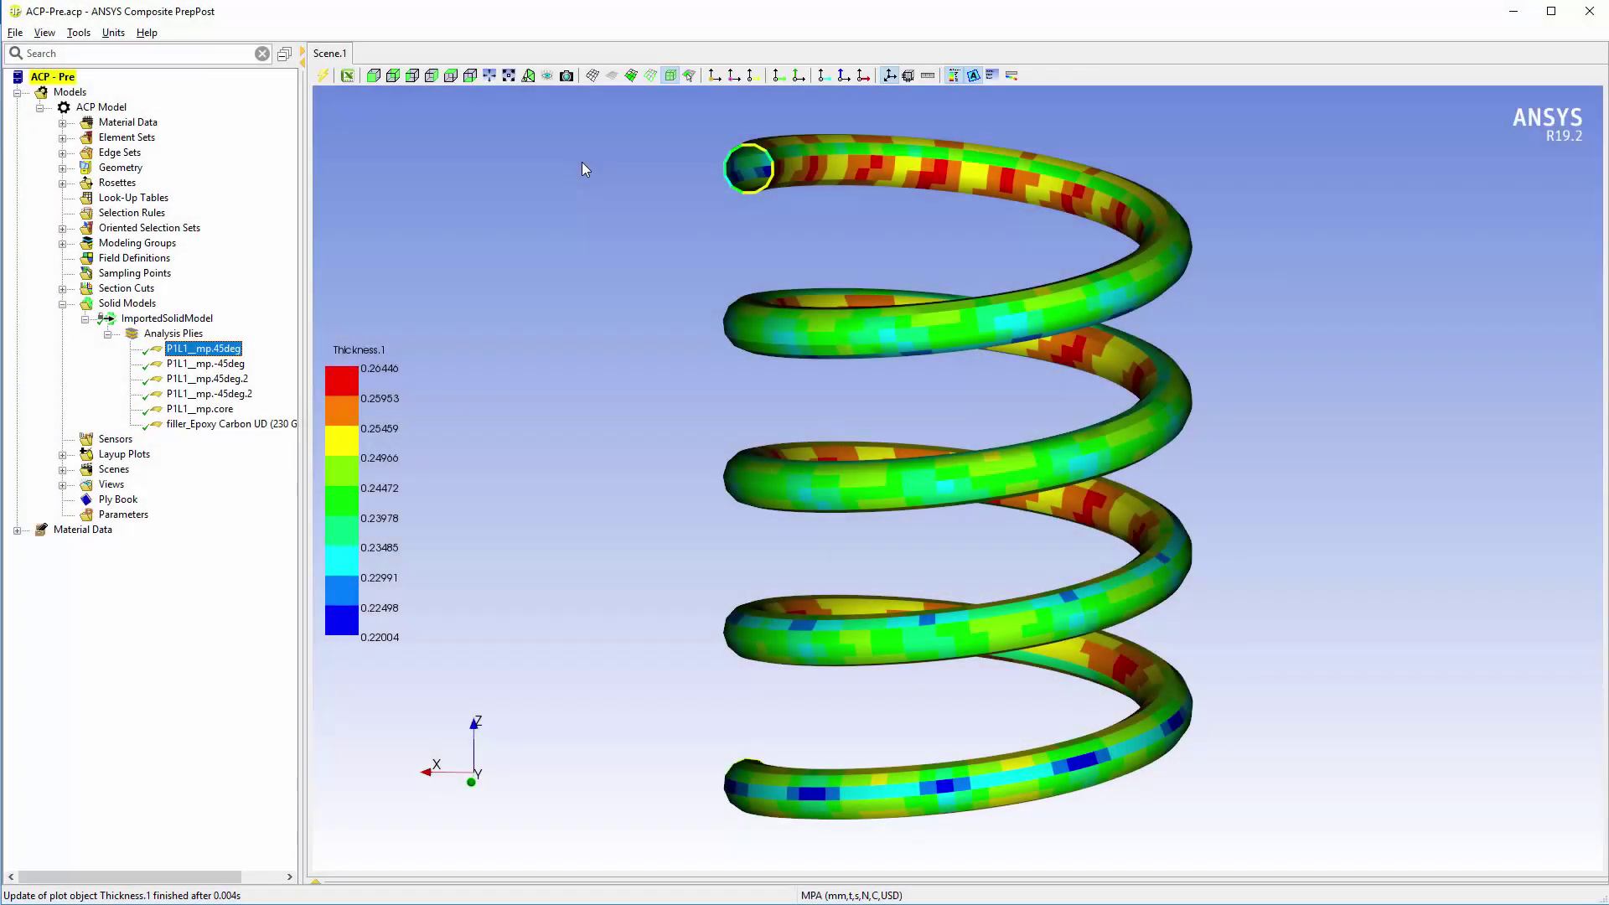
- Show the thickness of analysis plies P1L1_mp.-45deg, P1L1_mp.45deg.2 and P1L1_mp.core
click(207, 363)
click(206, 380)
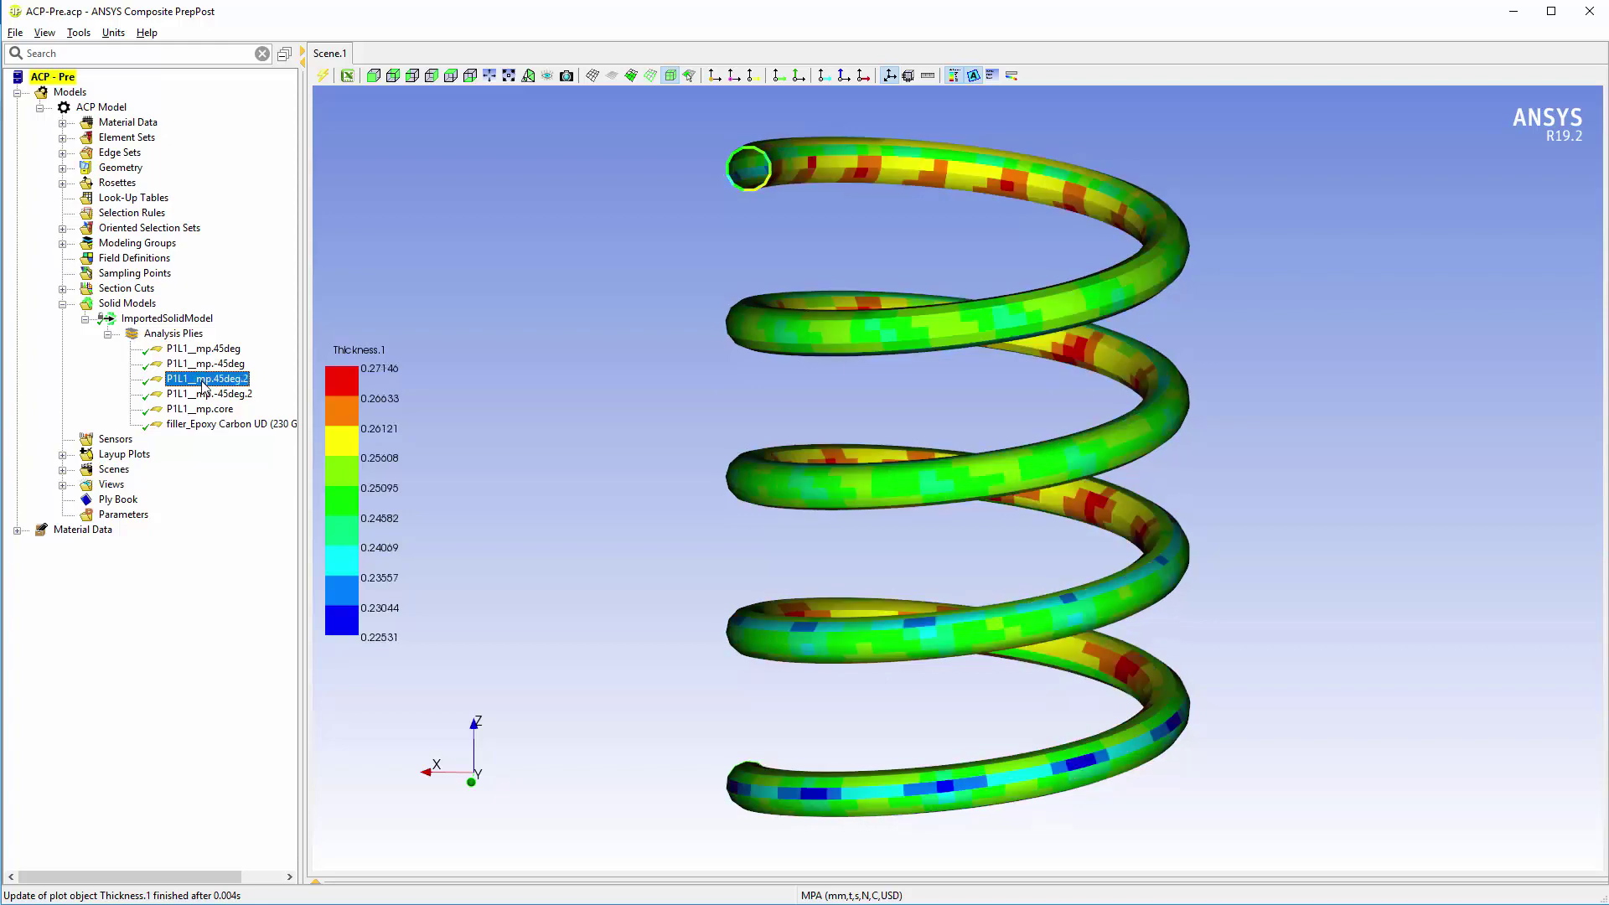
click(203, 408)
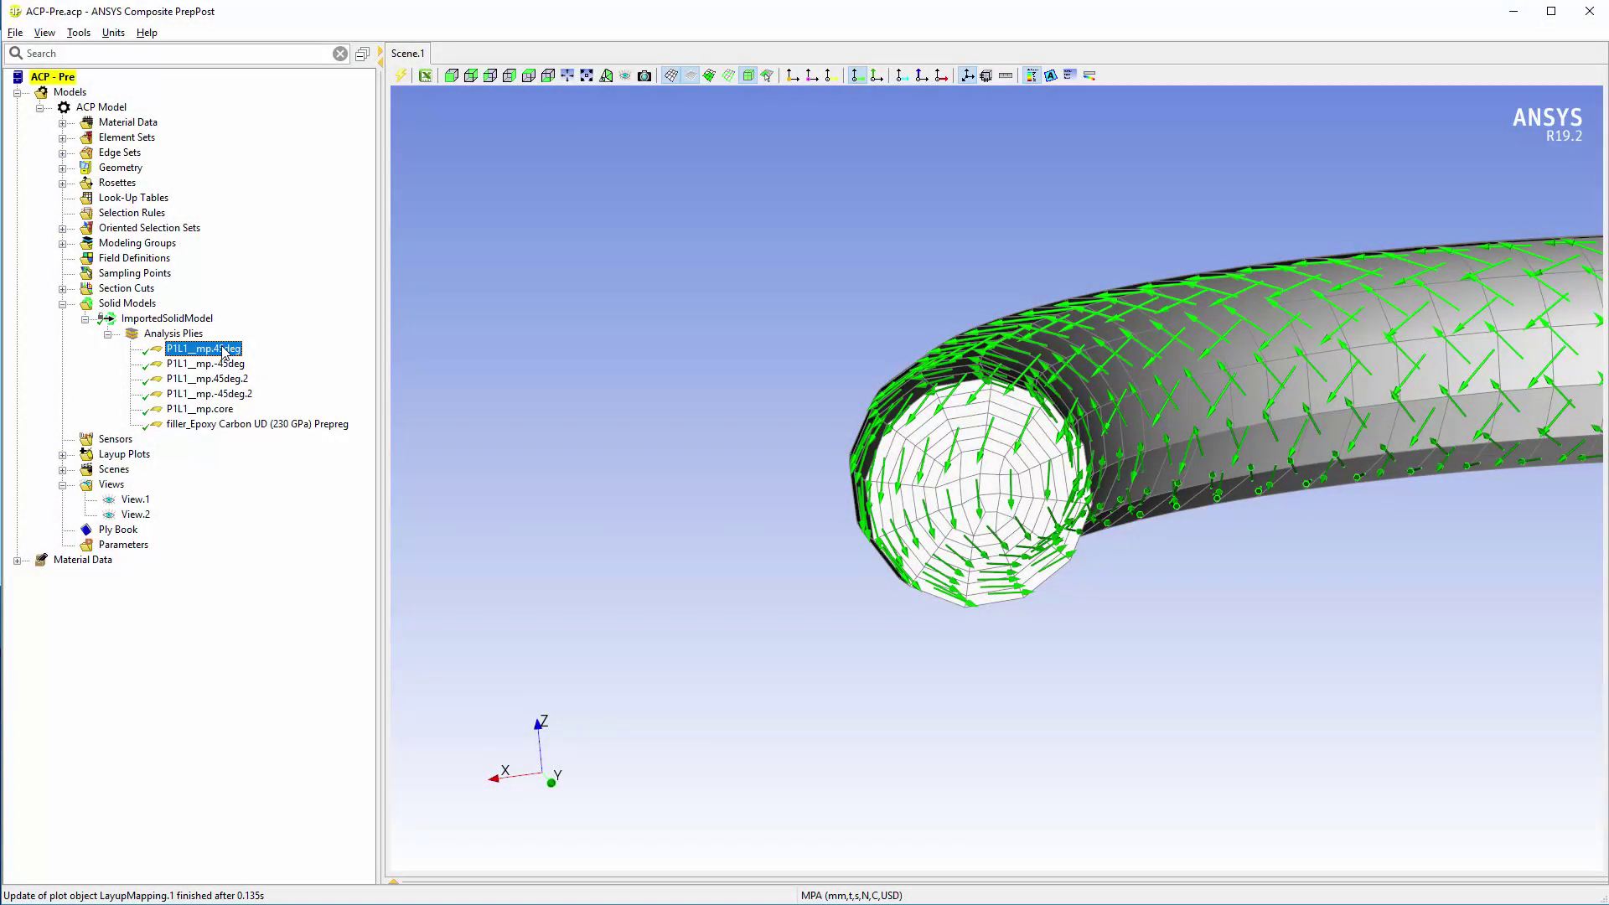
- Show fibre directions of the P1L1 analysis plies and the filler_Epoxy Carbon ply
click(227, 365)
click(228, 381)
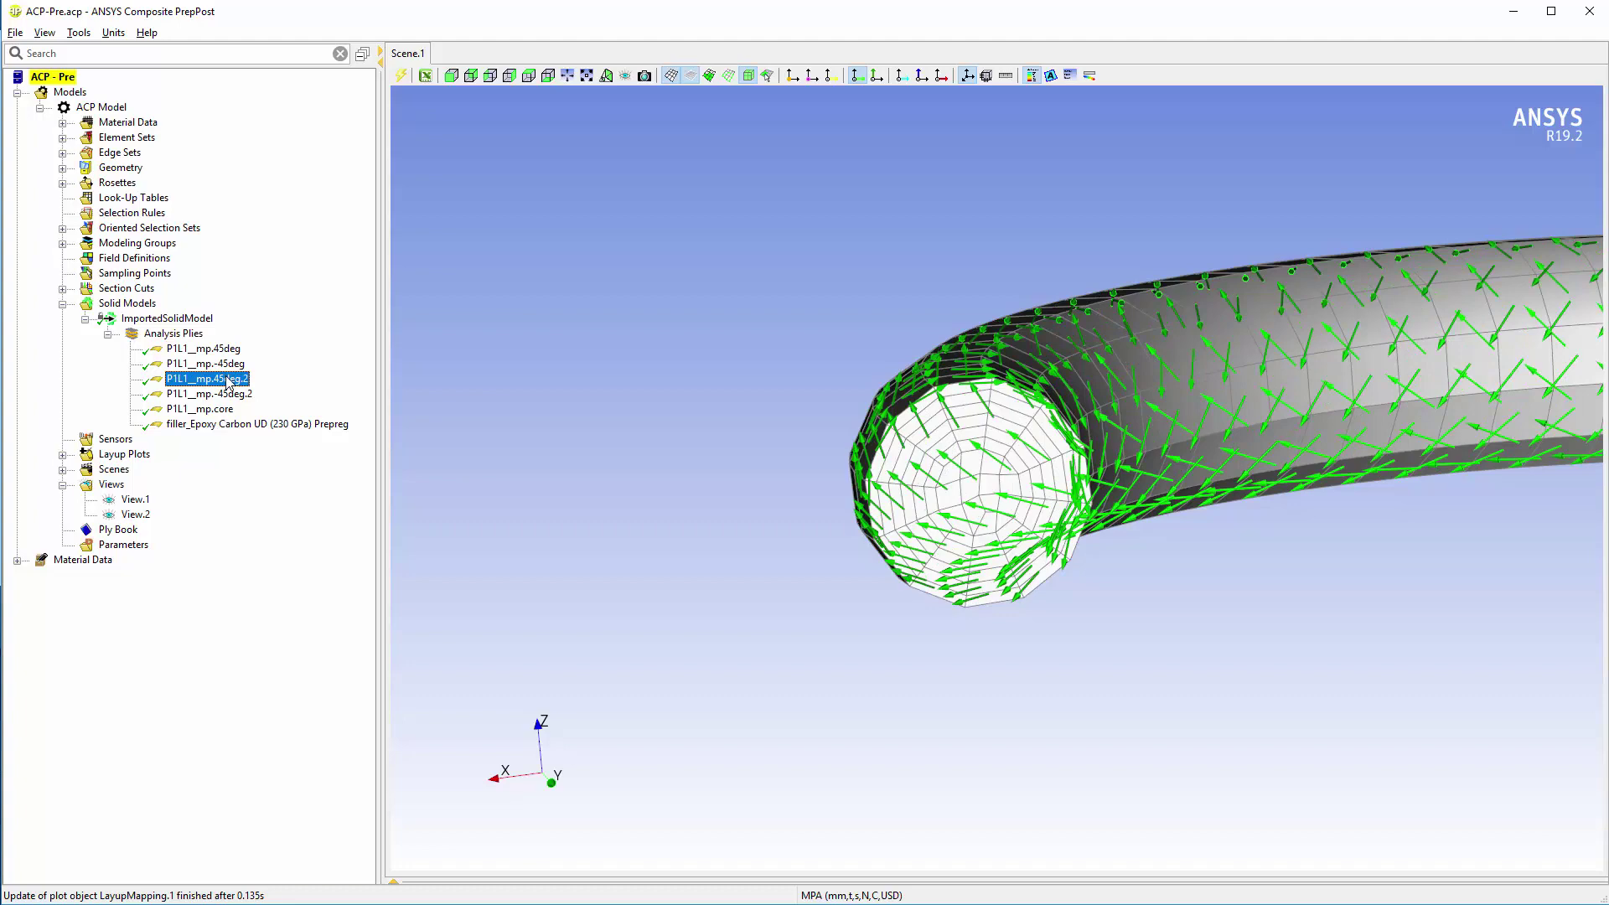
click(229, 394)
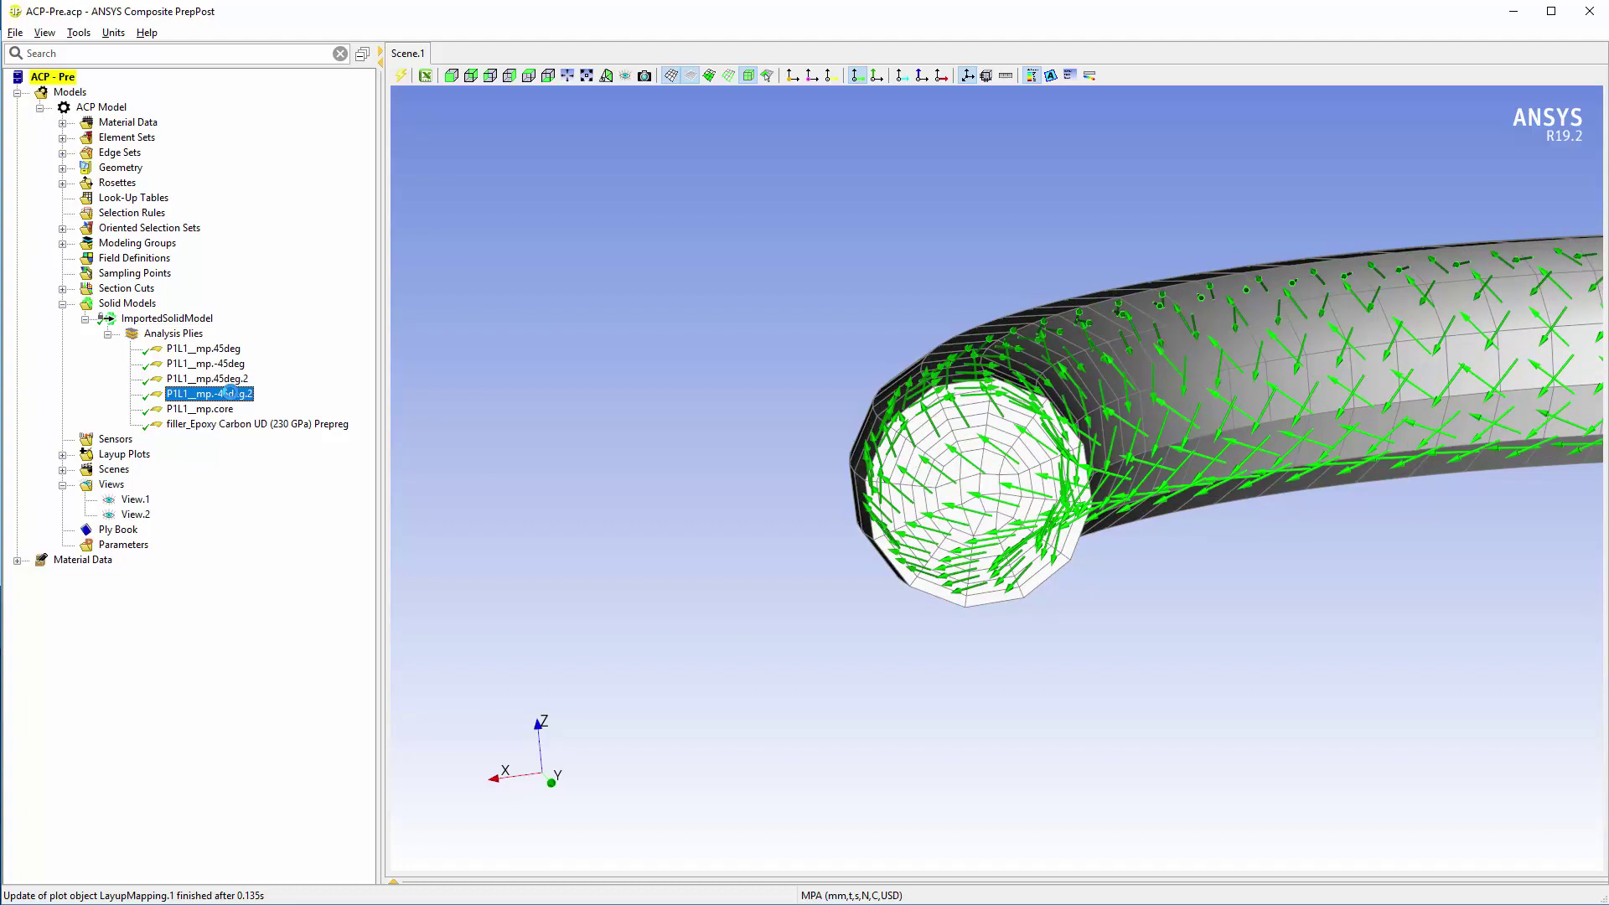
click(224, 409)
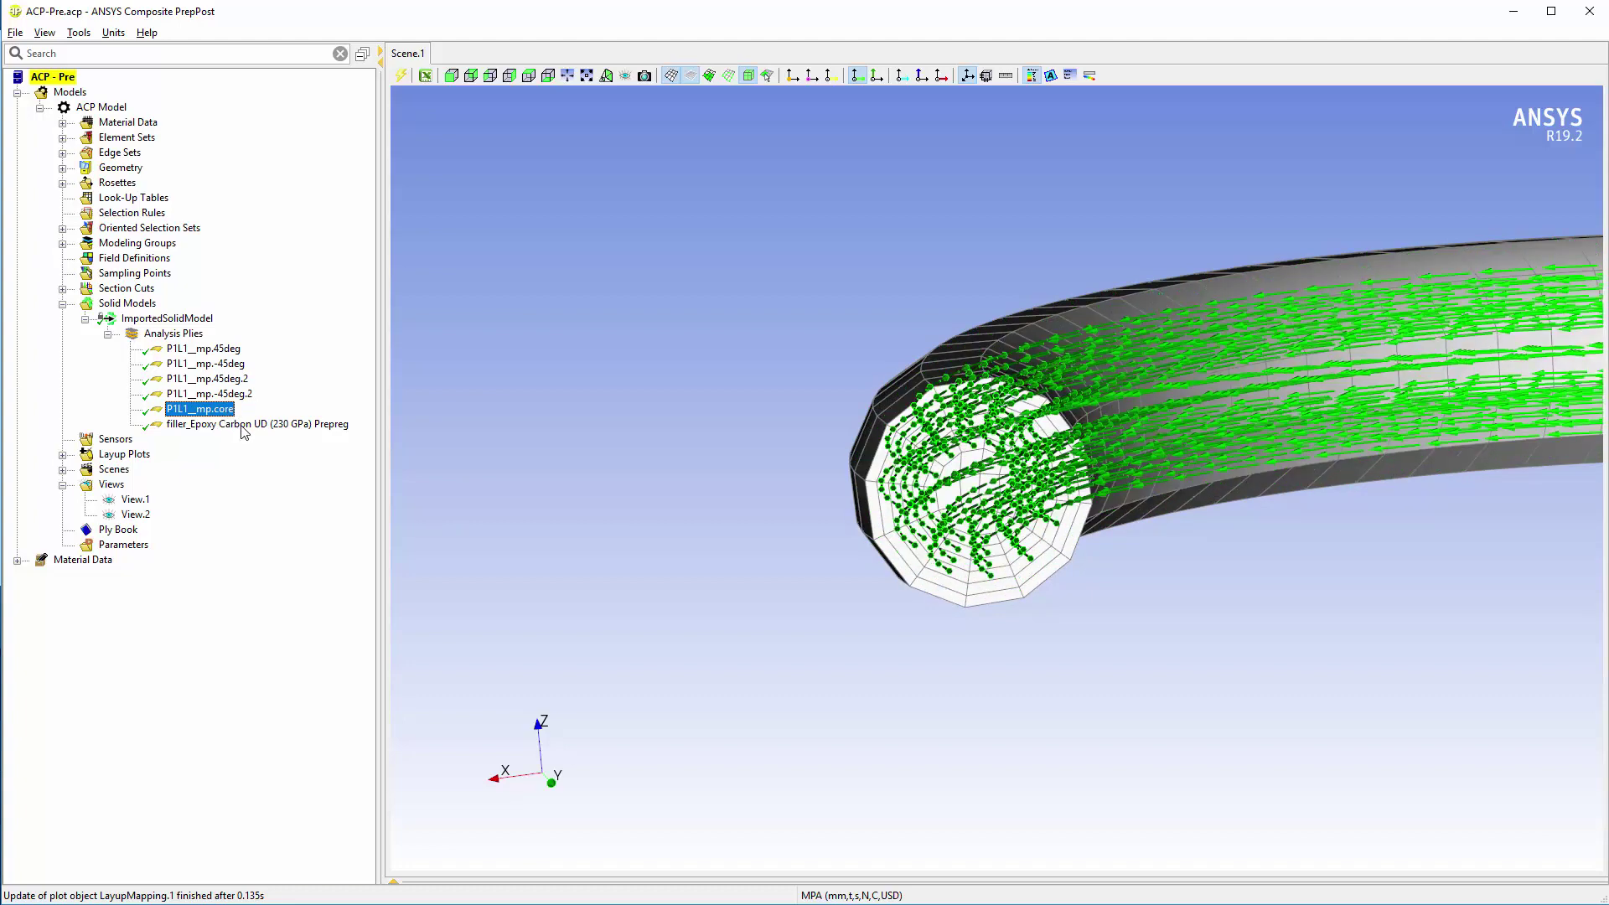
click(243, 425)
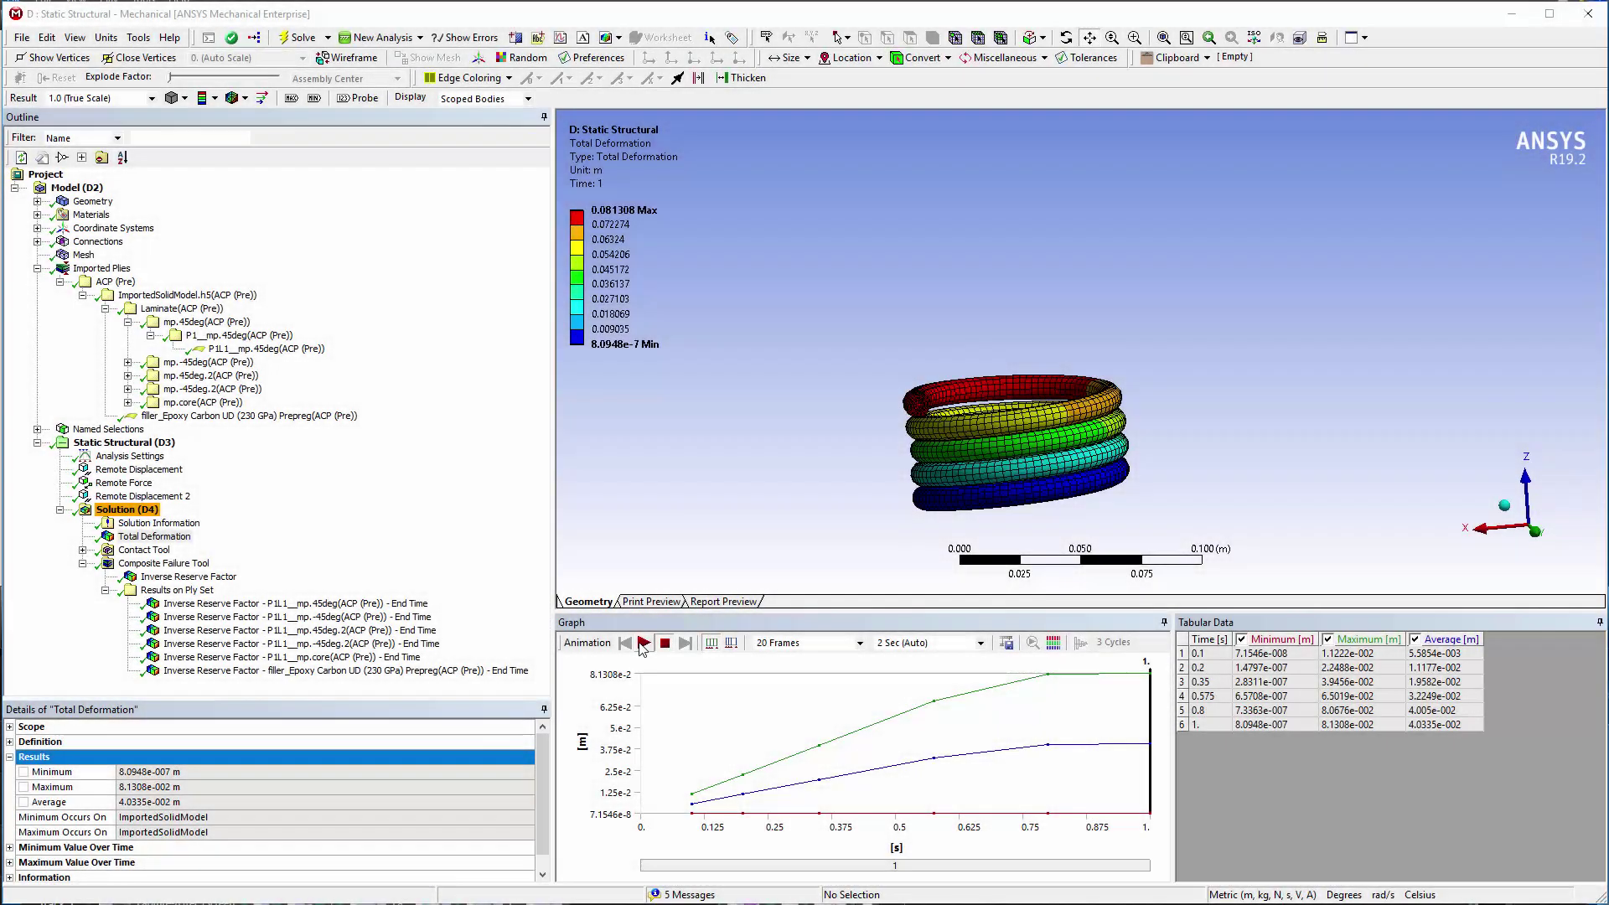
- Play and stop the Total Deformation animation, then display the overall Inverse Reserve Factor
click(644, 643)
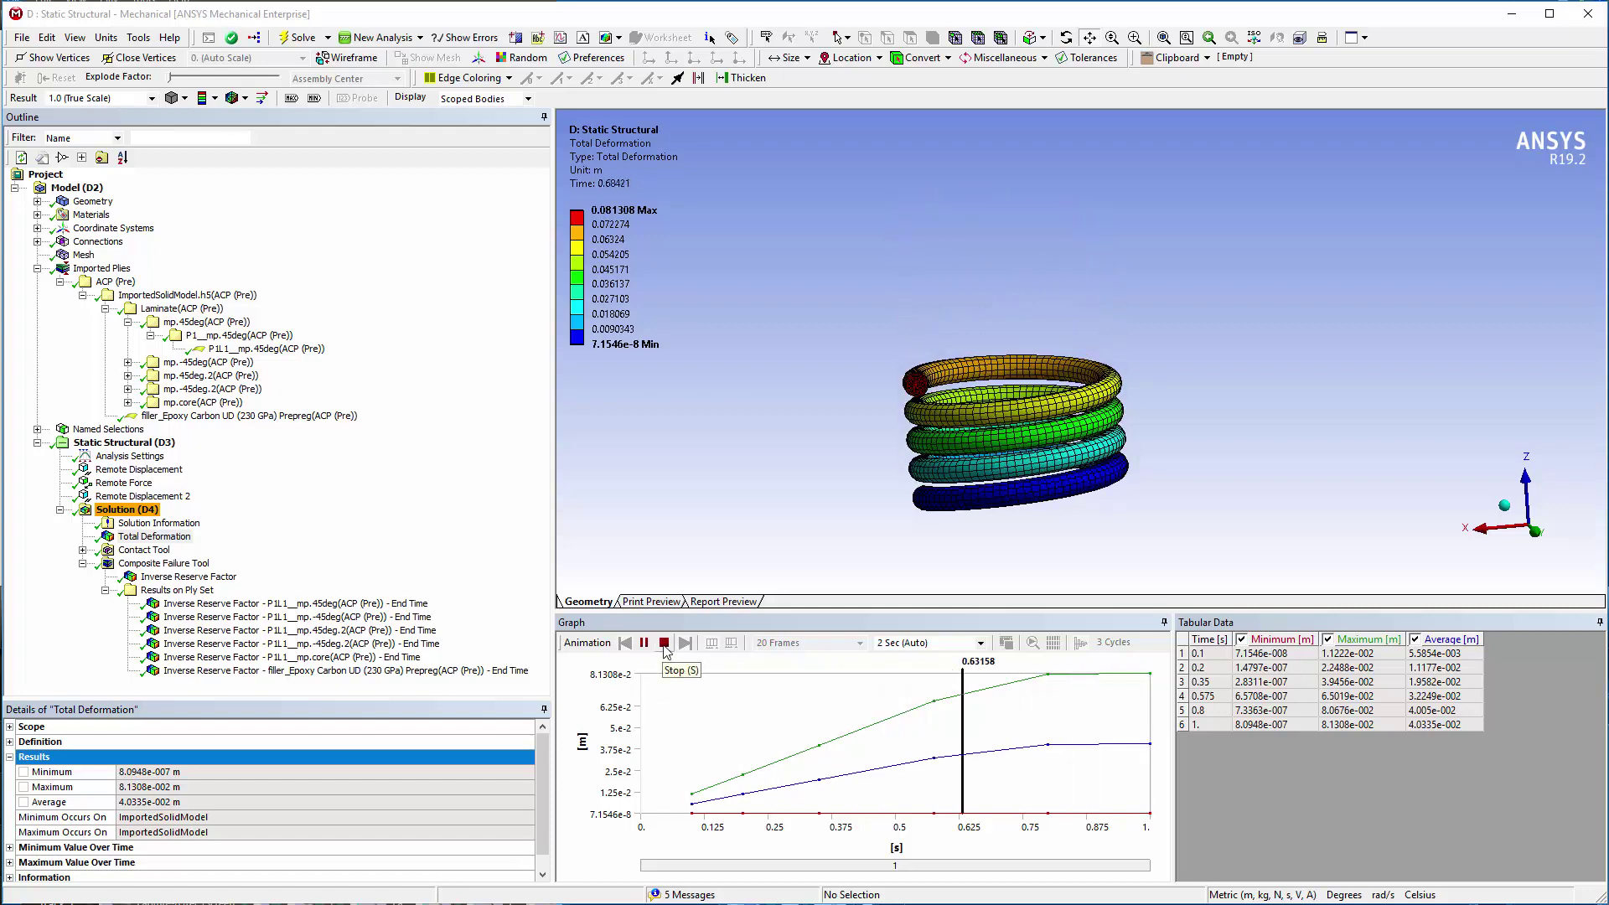
click(664, 643)
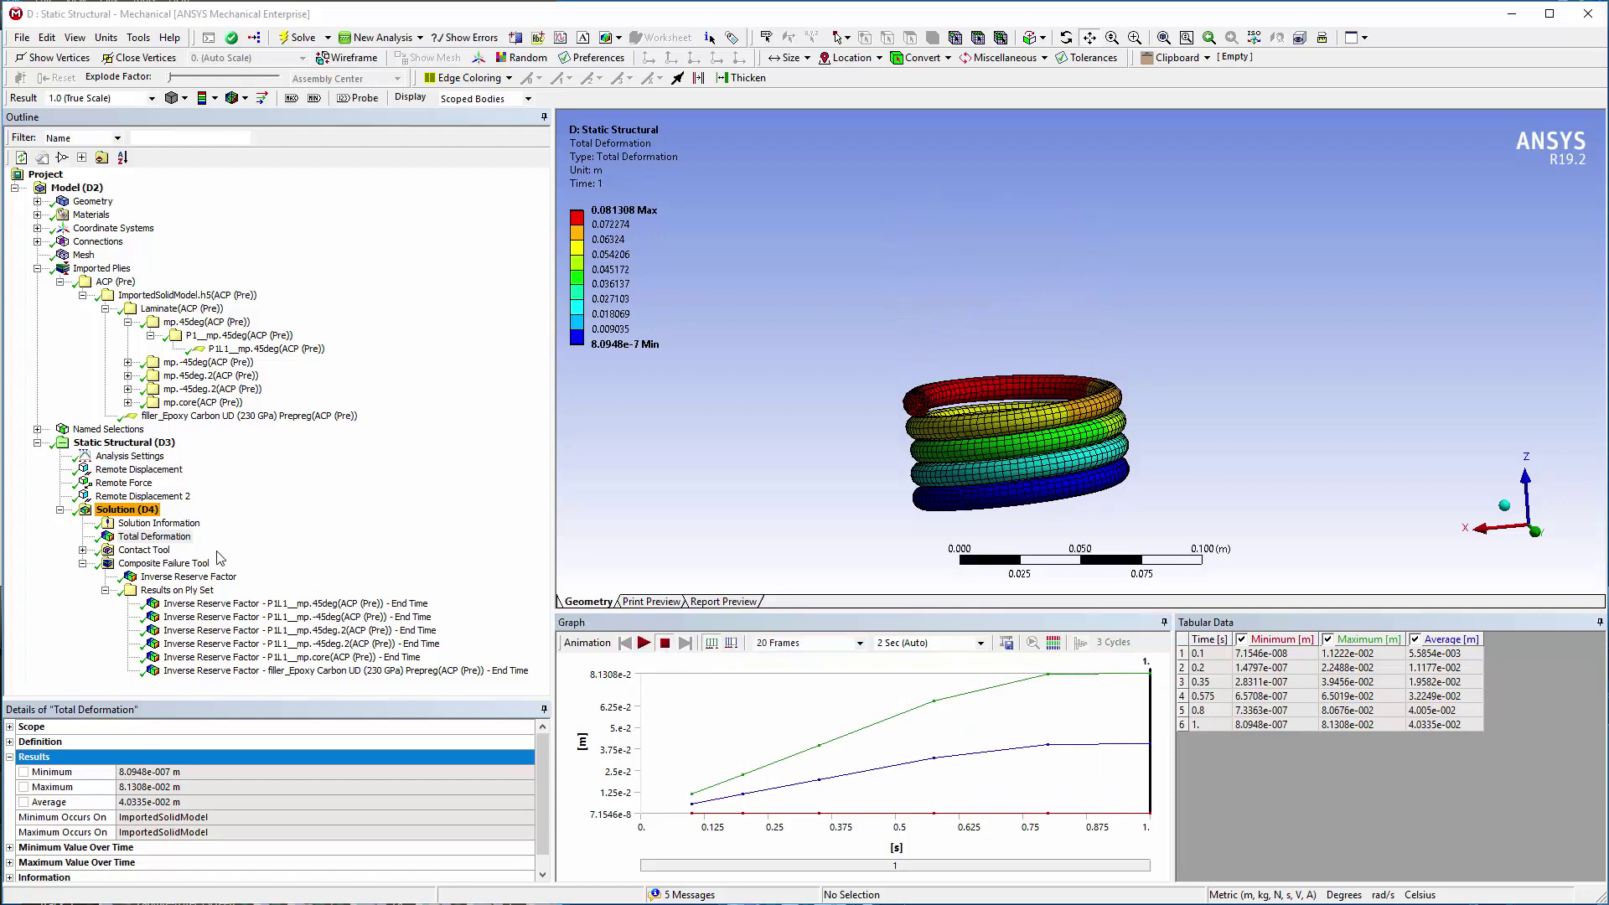
click(179, 576)
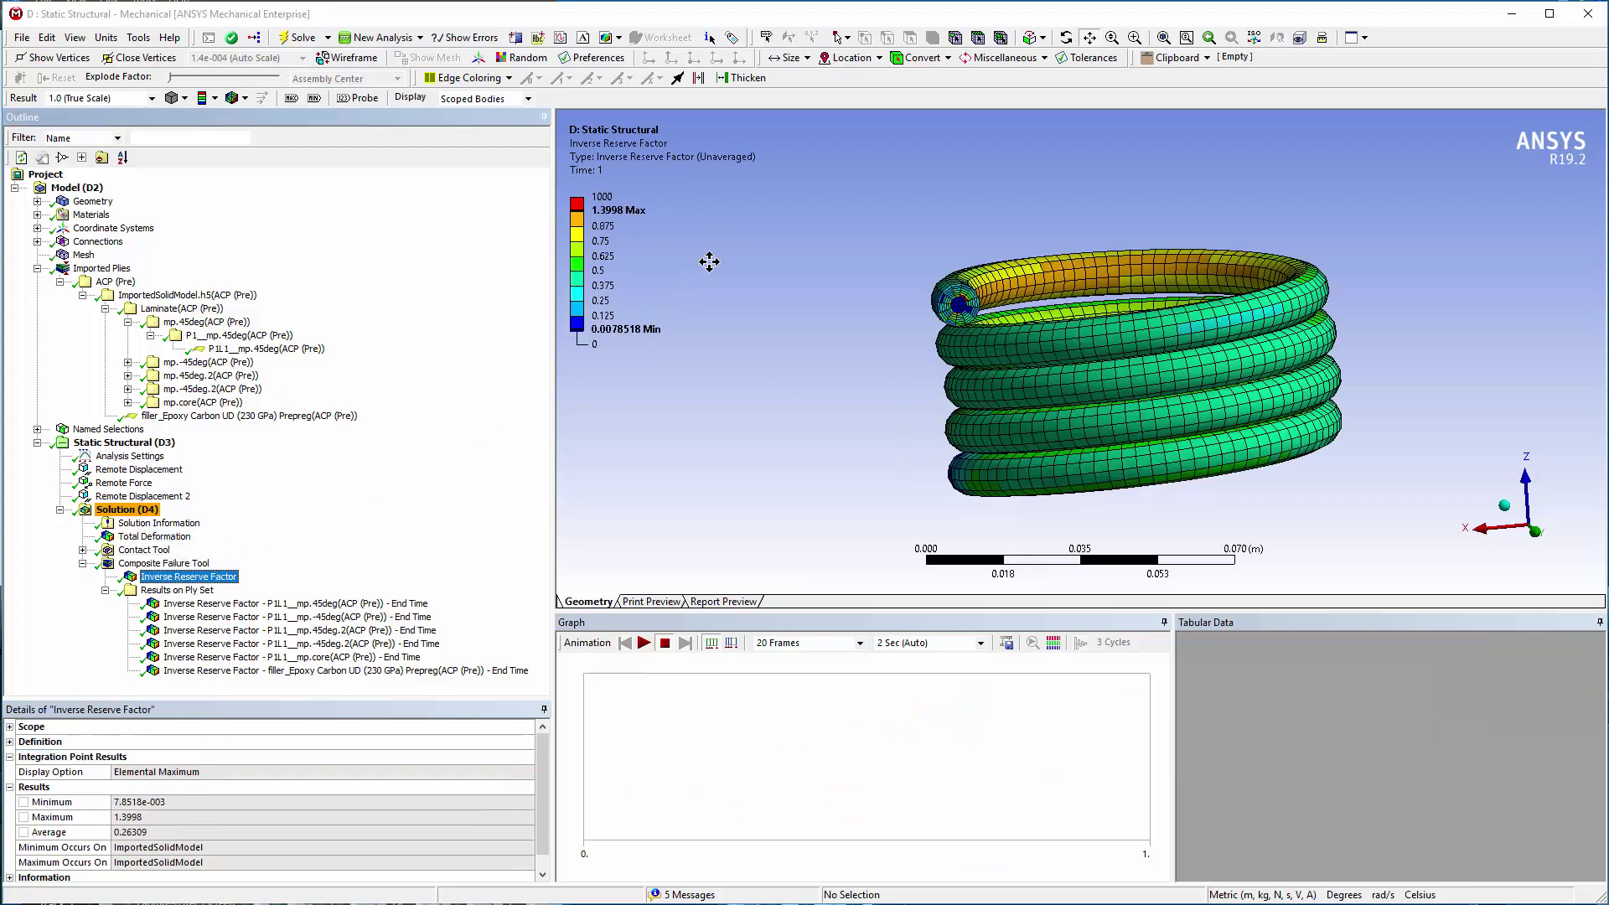
- At the zoomed coil end, display each P1L1 ply's Inverse Reserve Factor, then filler_Epoxy Carbon's
right_drag(866, 210, 1061, 366)
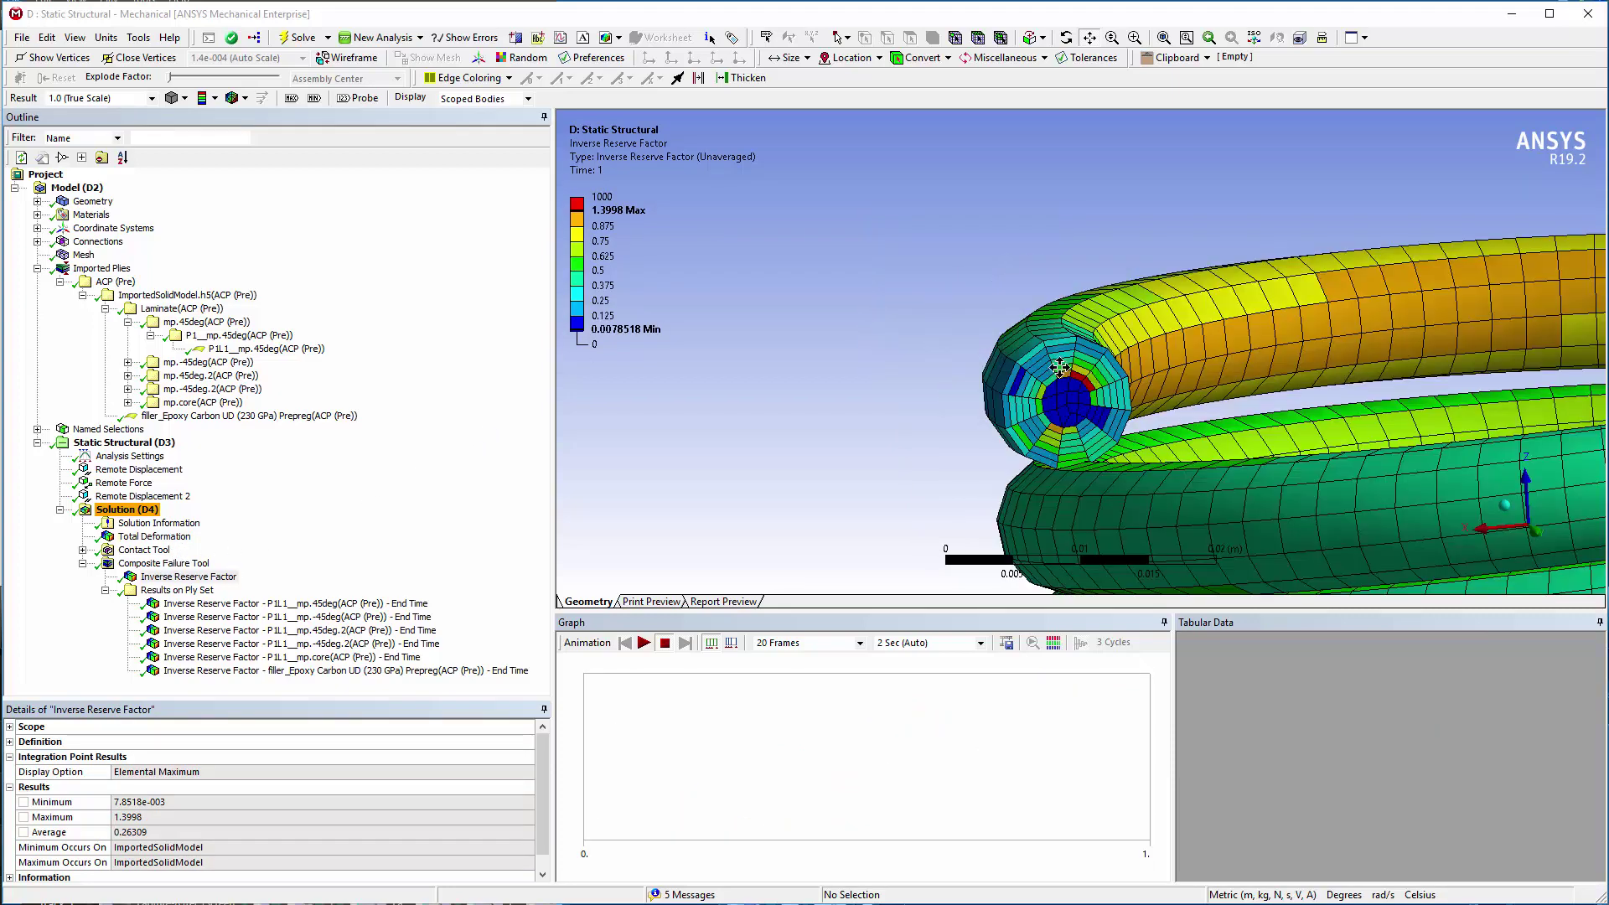
click(211, 605)
click(215, 617)
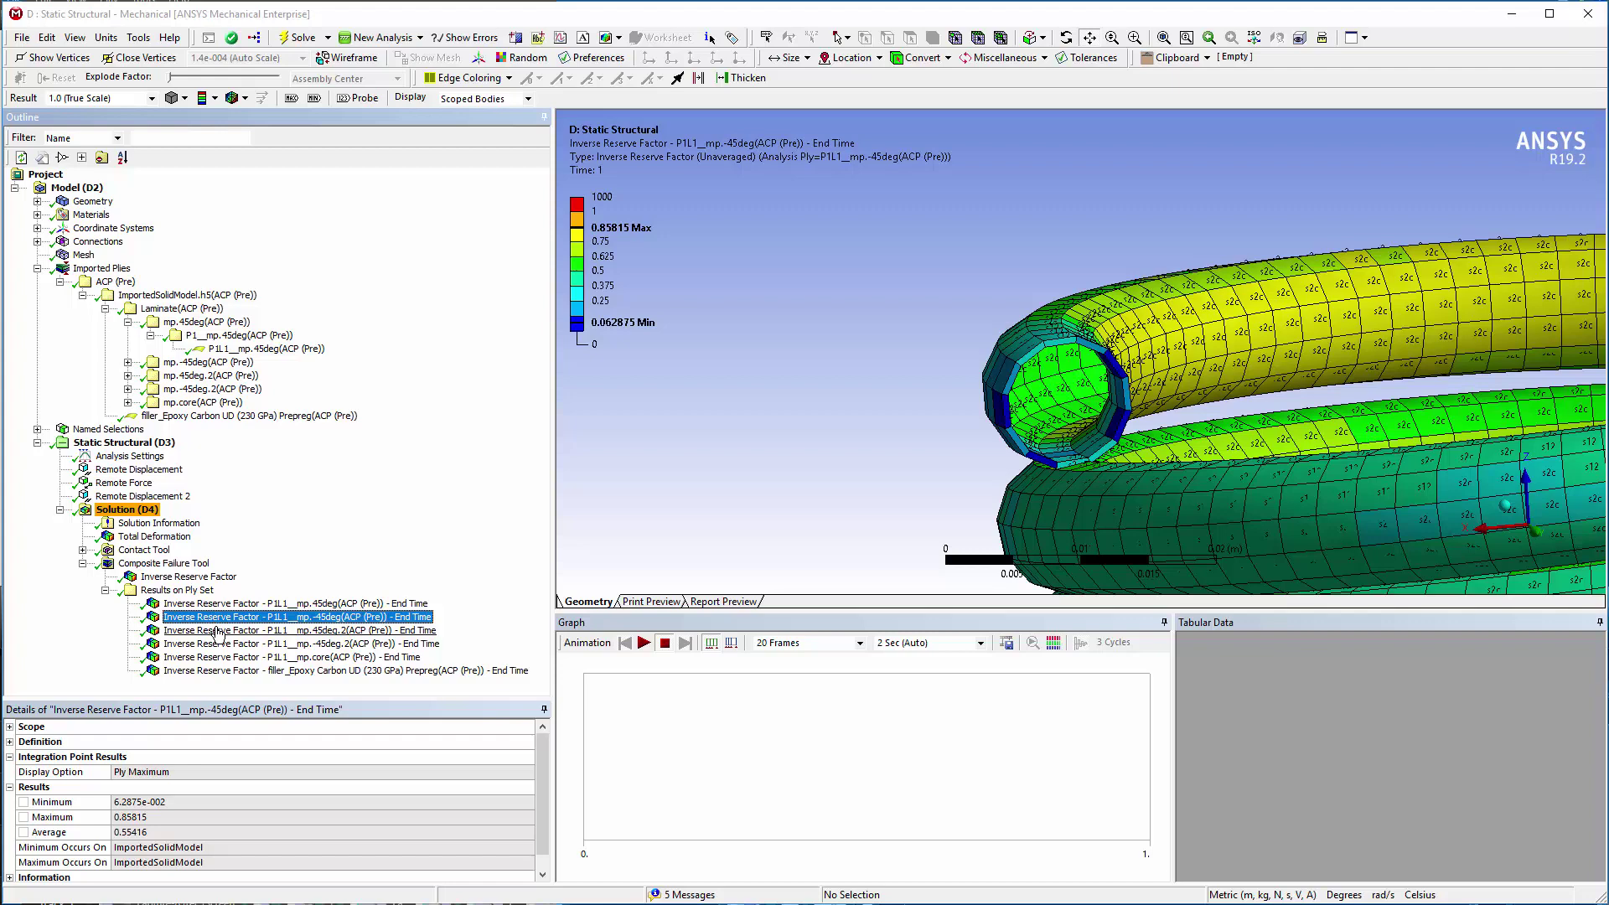
click(218, 631)
click(218, 643)
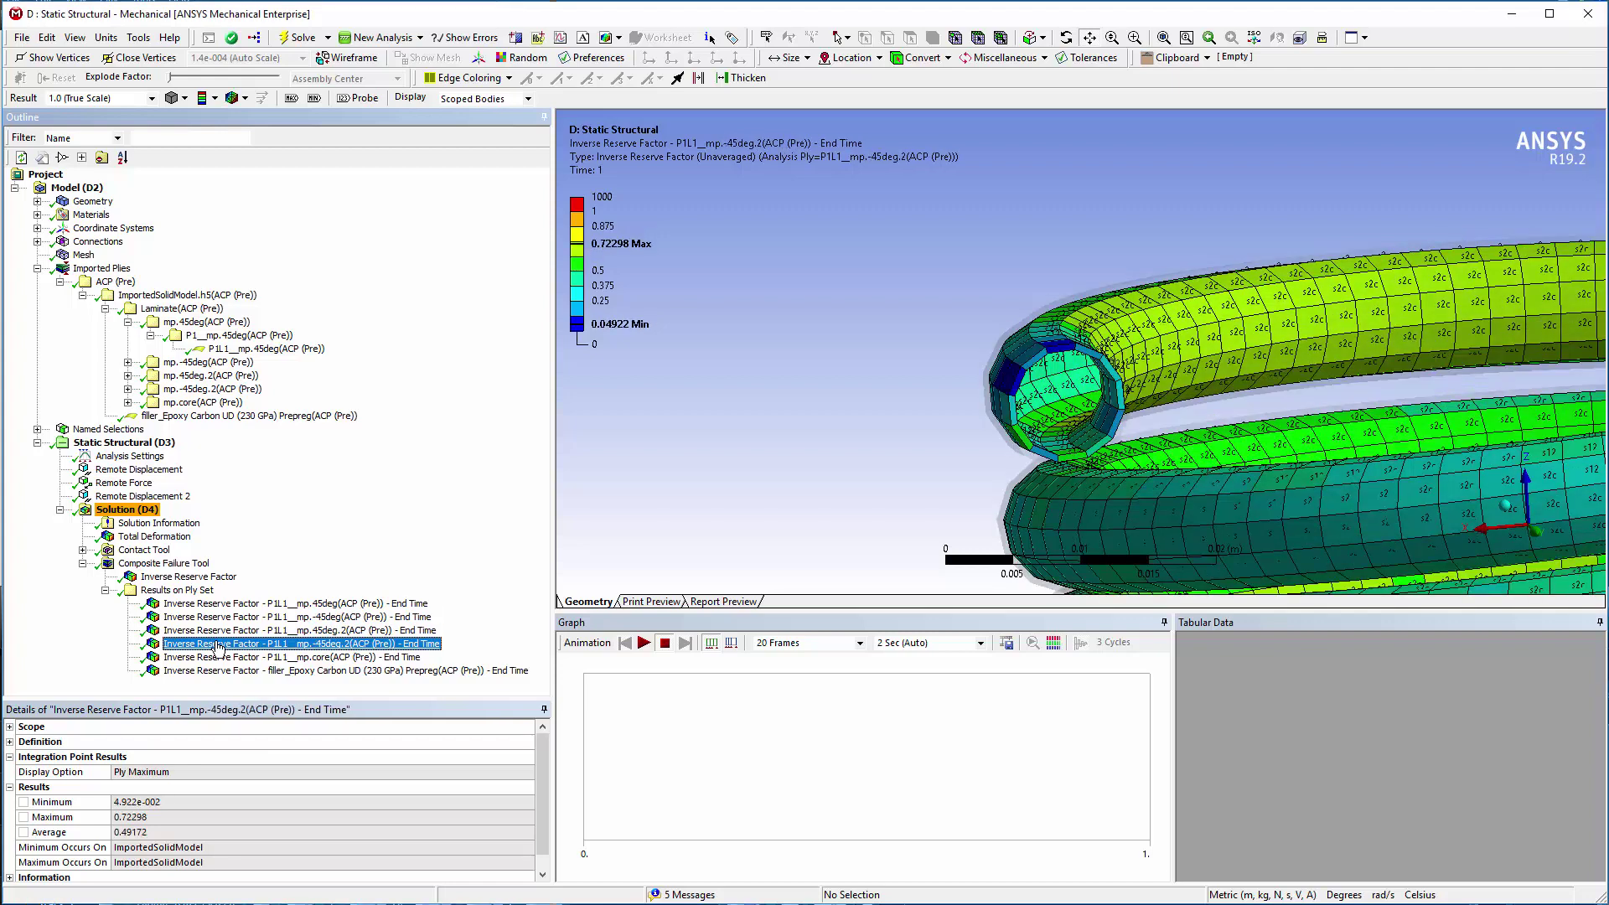
click(220, 658)
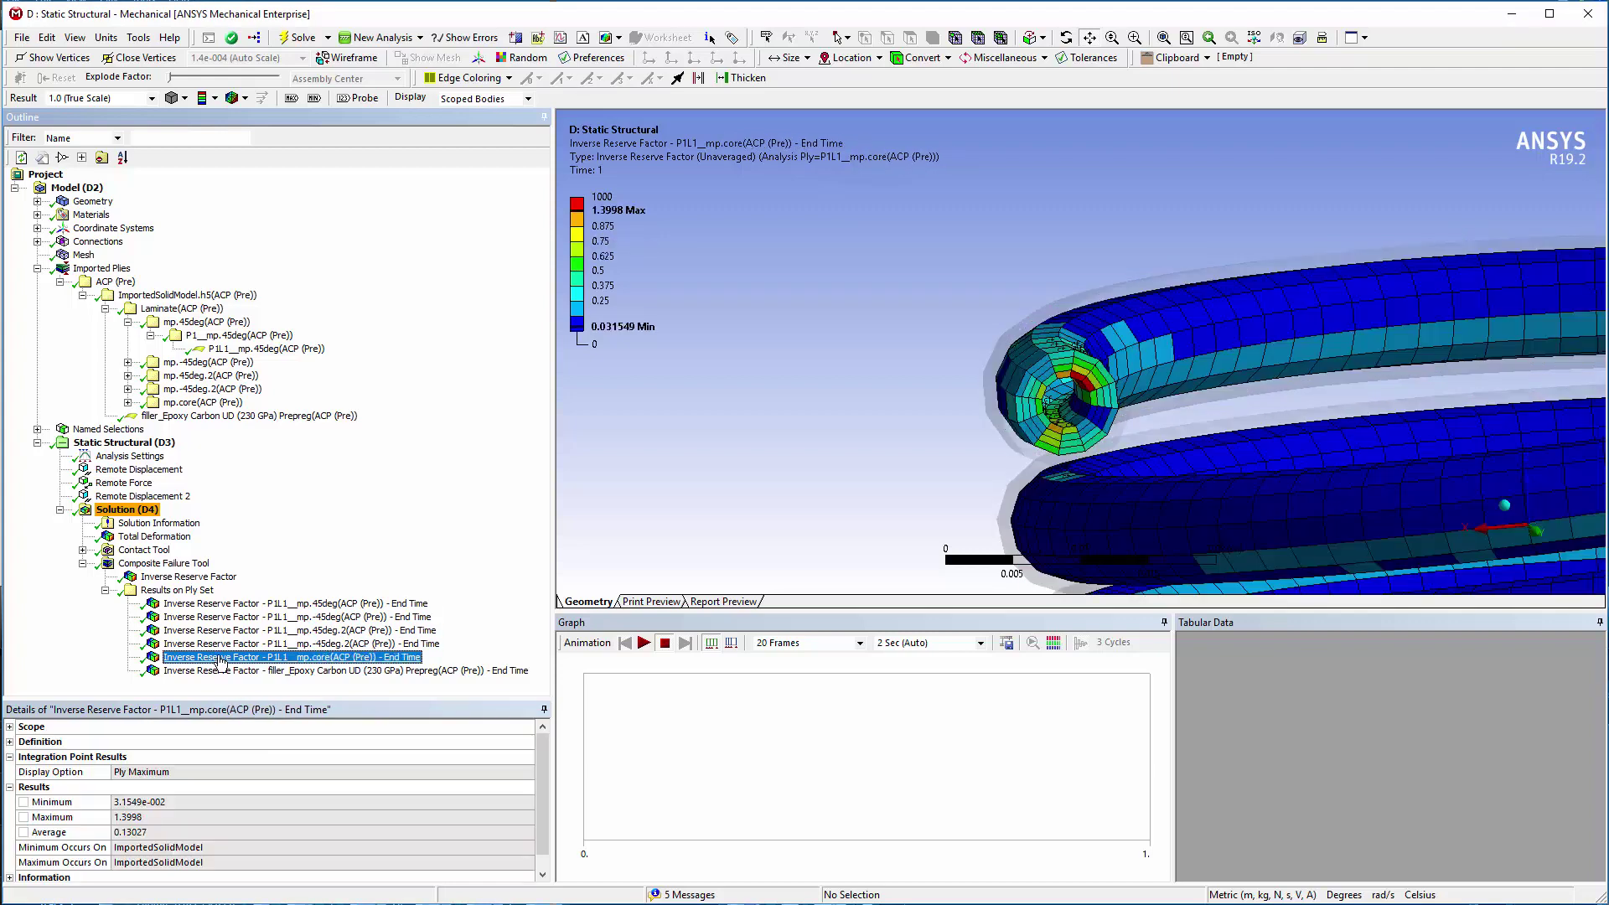
click(222, 671)
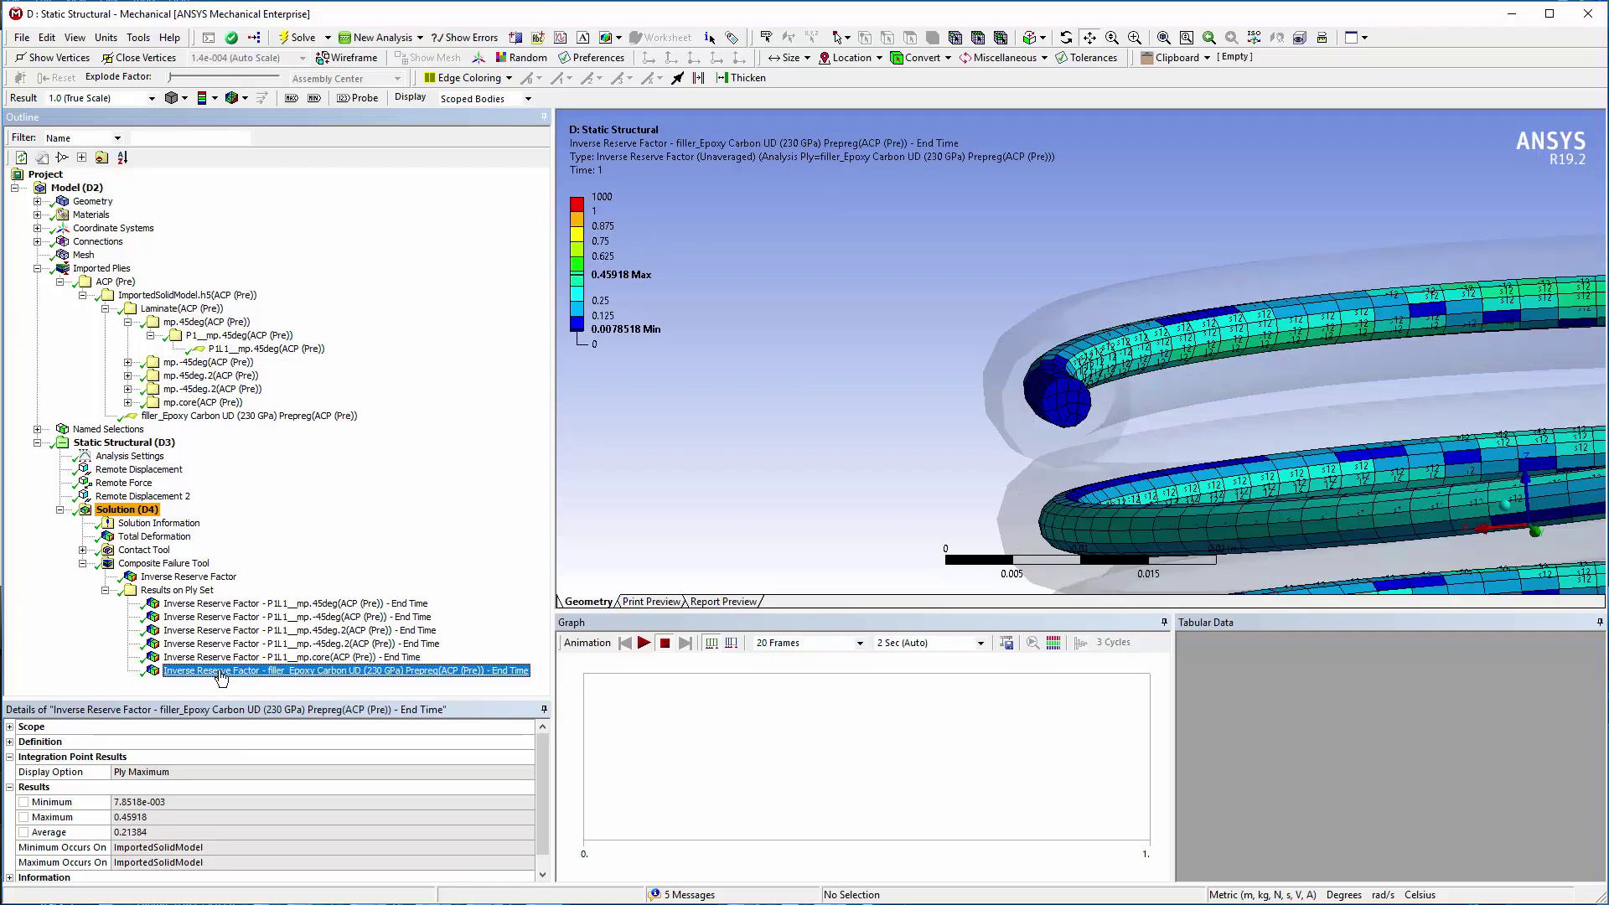